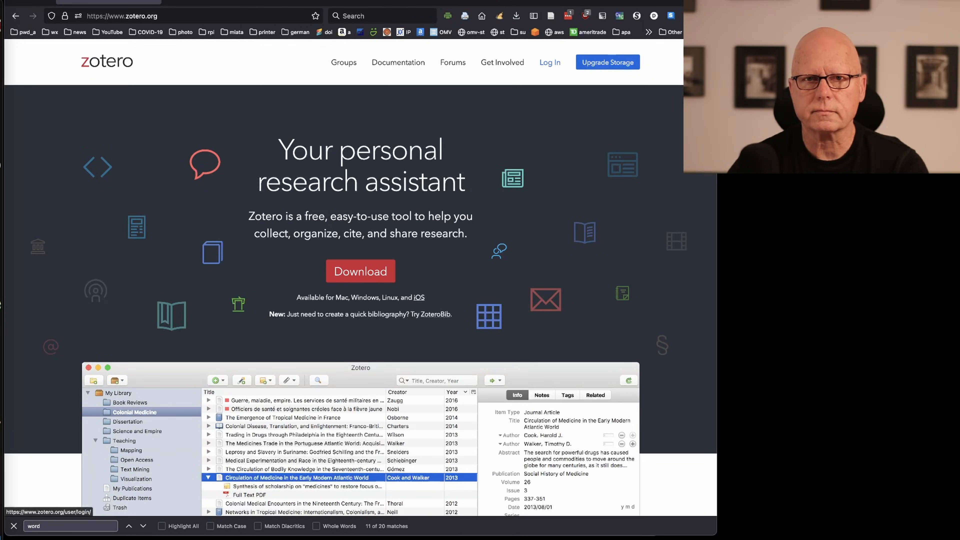
# Open the free Zotero account registration page and review the fields of its sign-up form
pyautogui.click(551, 66)
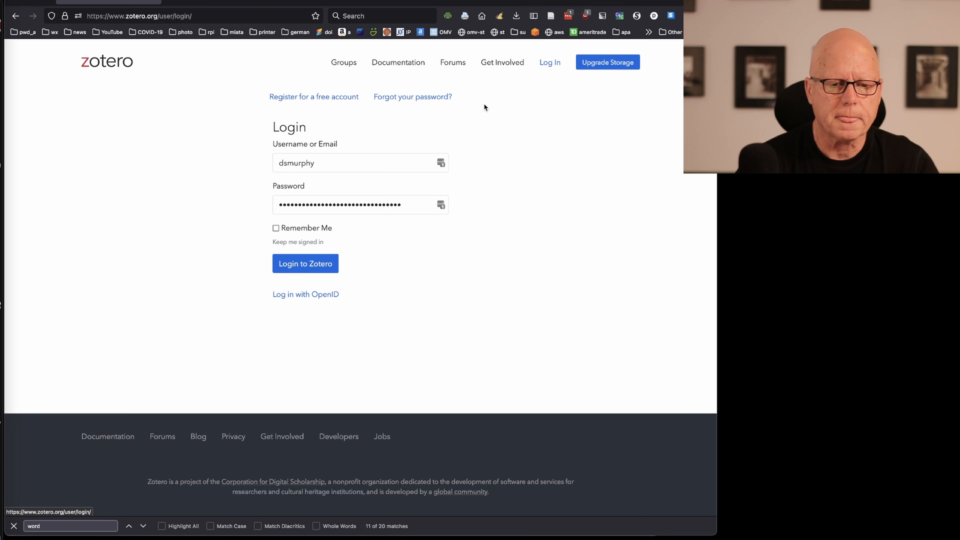
pyautogui.click(321, 99)
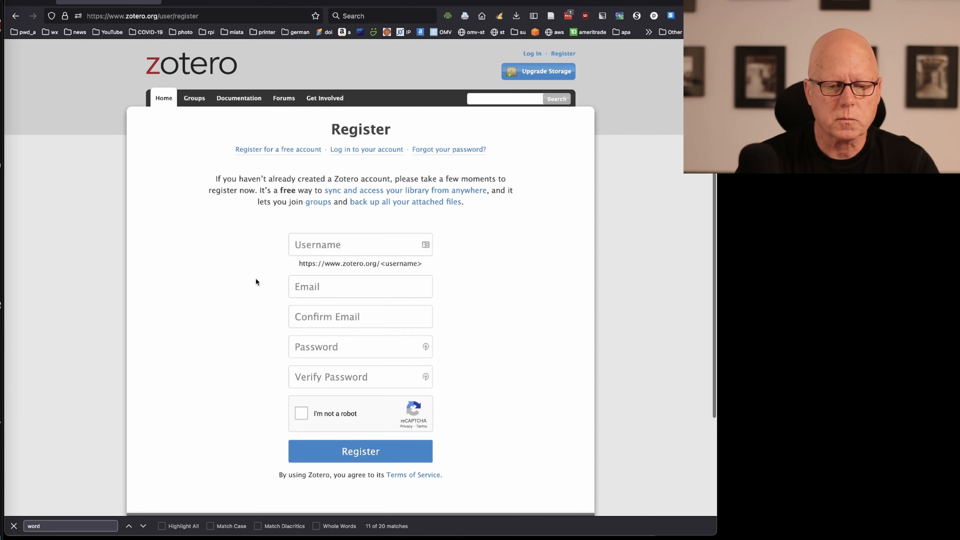
pyautogui.scroll(-2, 256, 282)
pyautogui.scroll(-1, 256, 278)
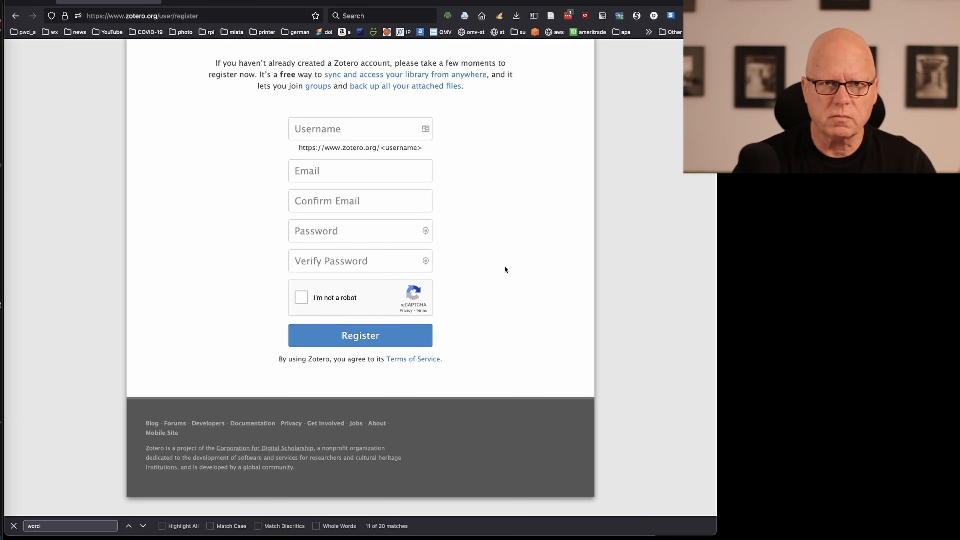
pyautogui.scroll(3, 497, 197)
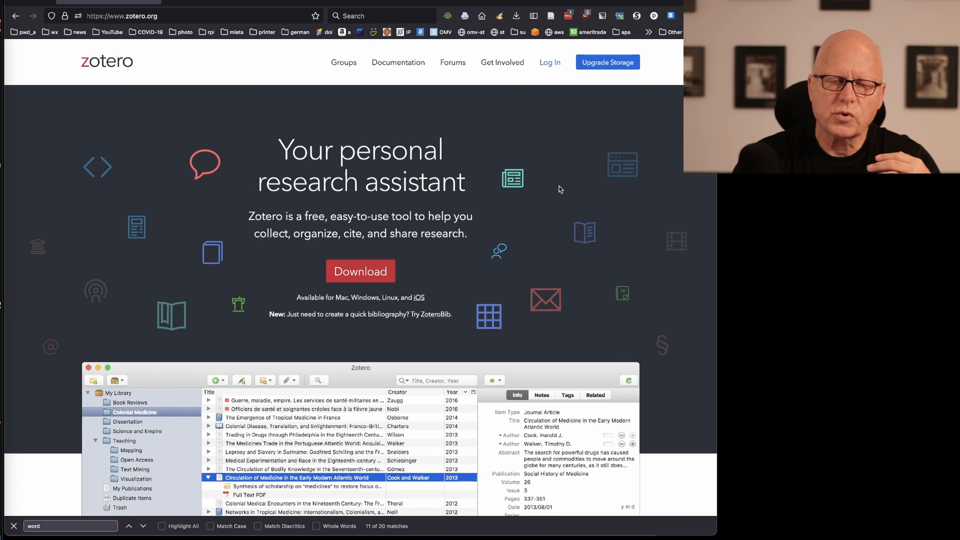
# Open the Zotero download page and show the desktop platform options and the connectors for other browsers
pyautogui.click(361, 276)
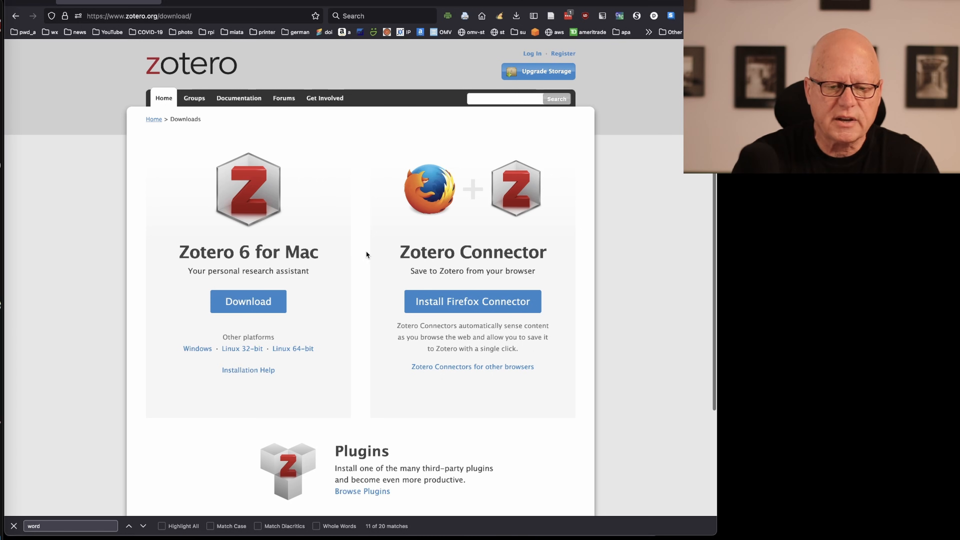
pyautogui.scroll(-3, 368, 251)
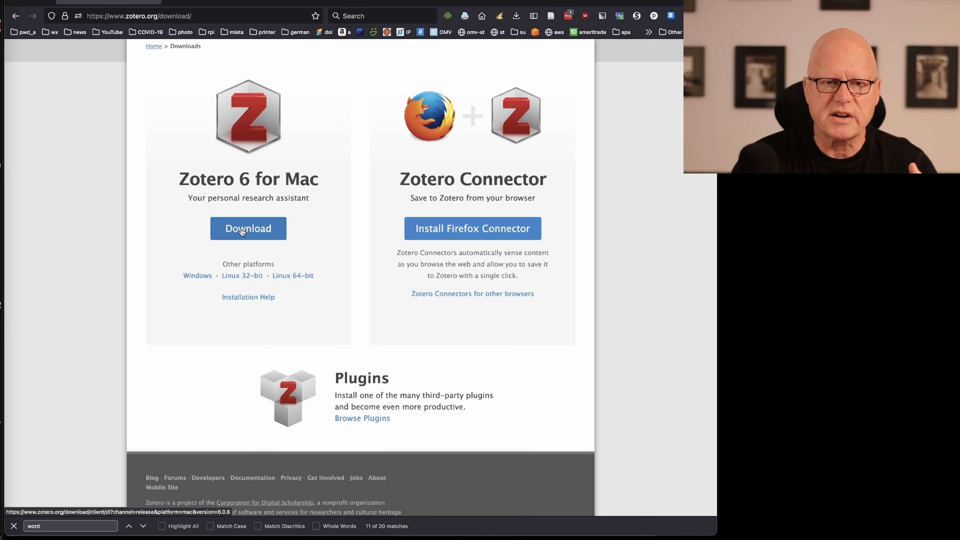
pyautogui.scroll(5, 197, 257)
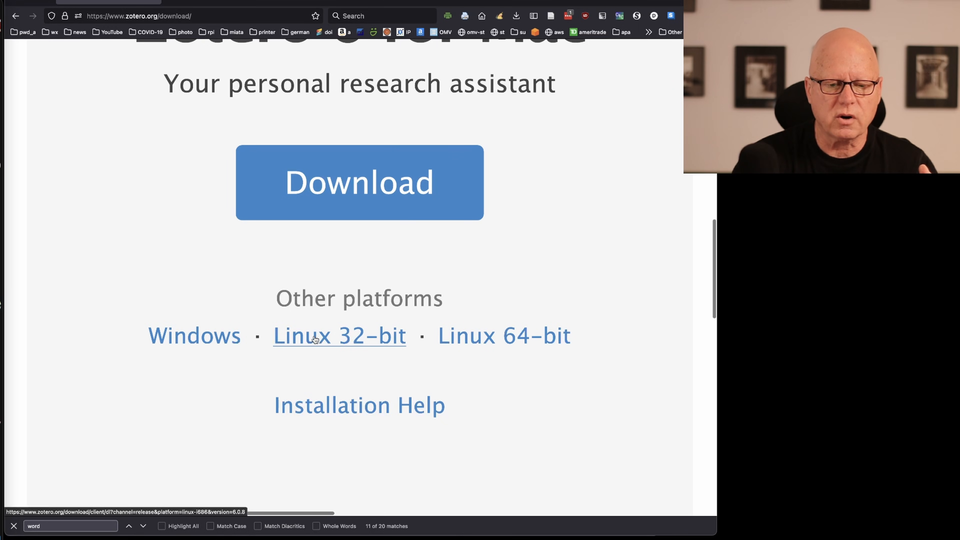
pyautogui.click(212, 342)
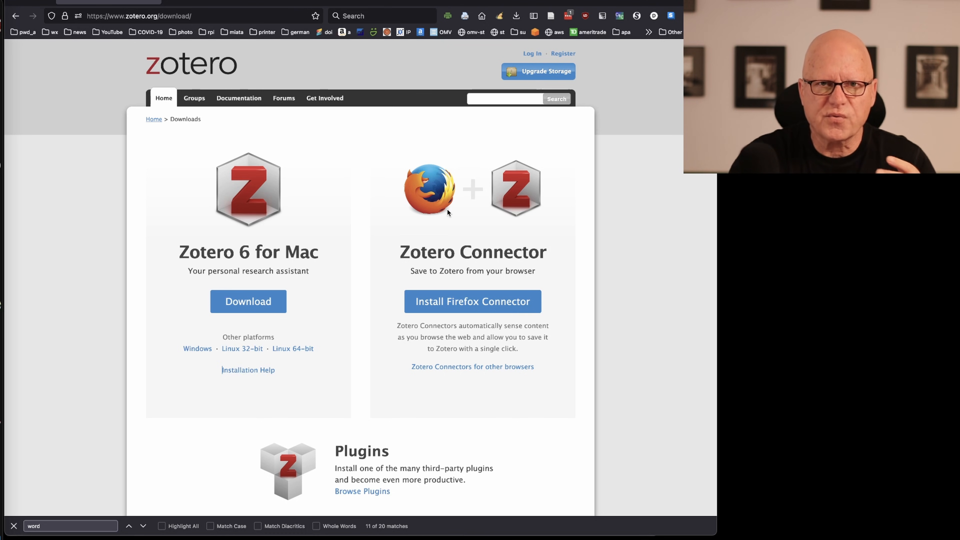
pyautogui.click(480, 368)
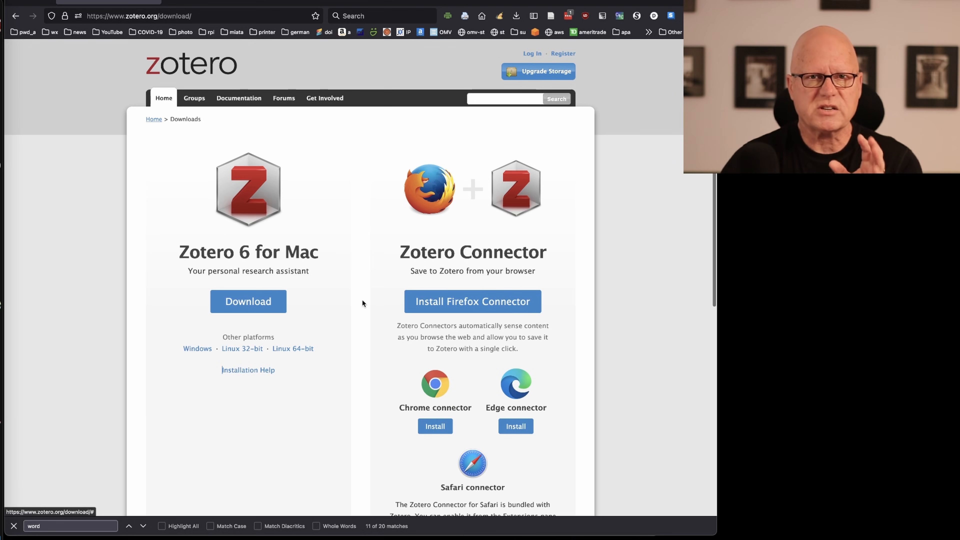
# Browse the Zotero plugins list down to the Word Processor and Writing Integration section
pyautogui.scroll(-3, 351, 325)
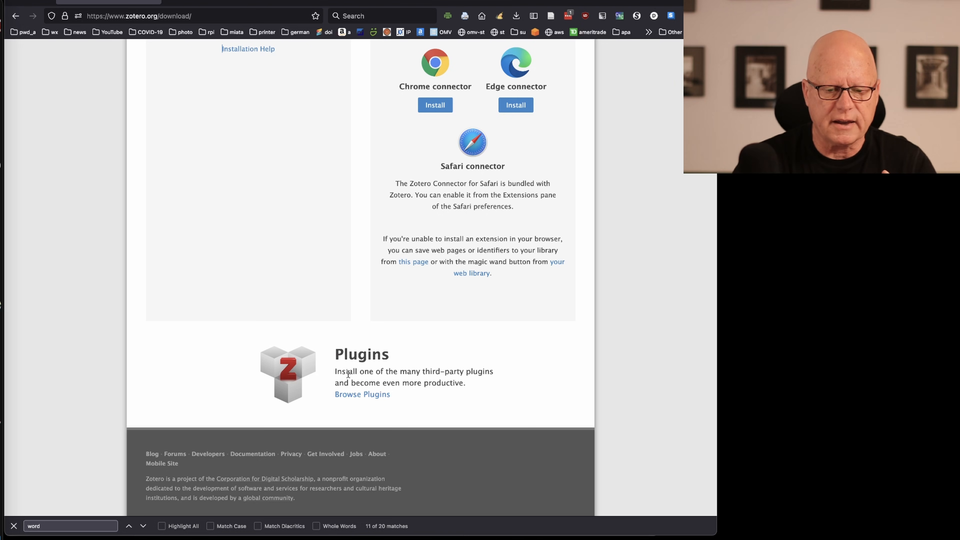
pyautogui.click(355, 397)
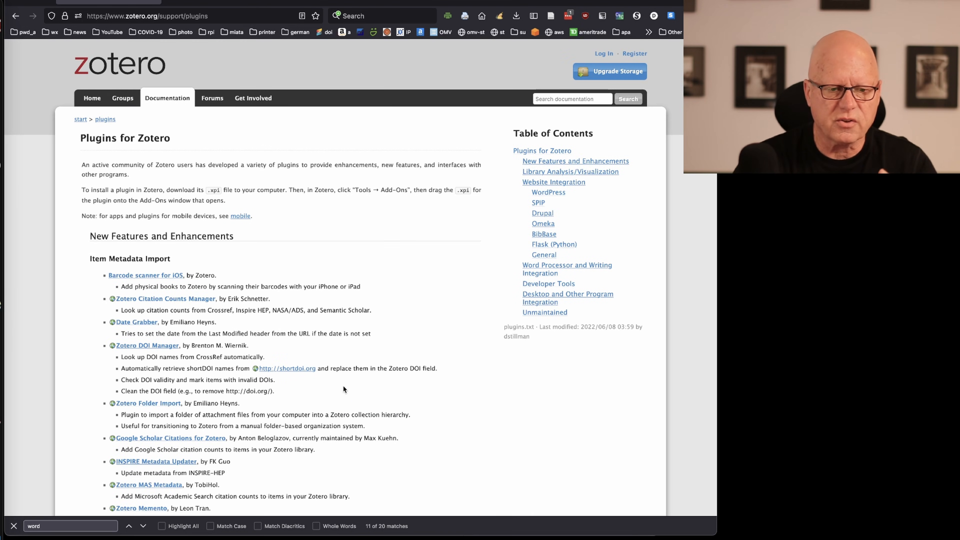
pyautogui.scroll(-3, 342, 384)
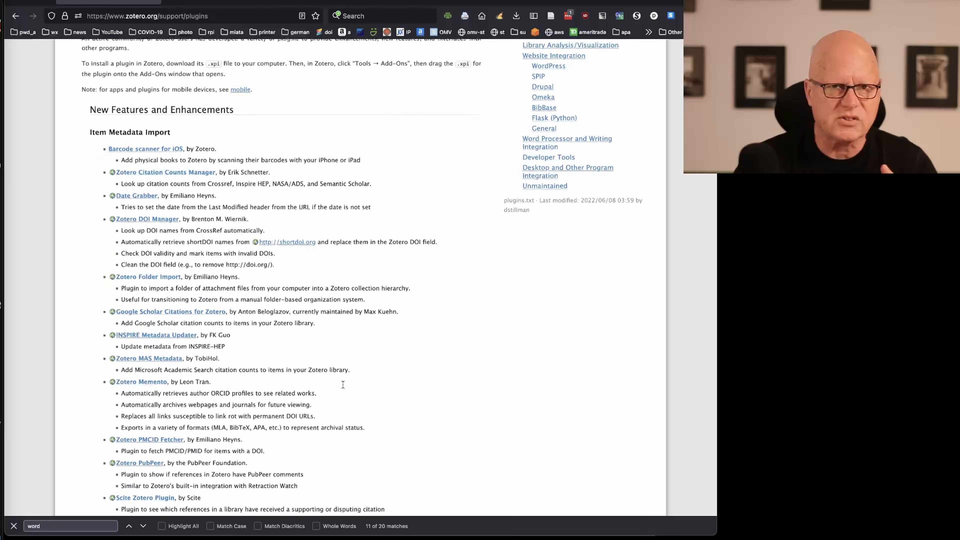
pyautogui.scroll(-1, 343, 385)
pyautogui.scroll(-9, 335, 385)
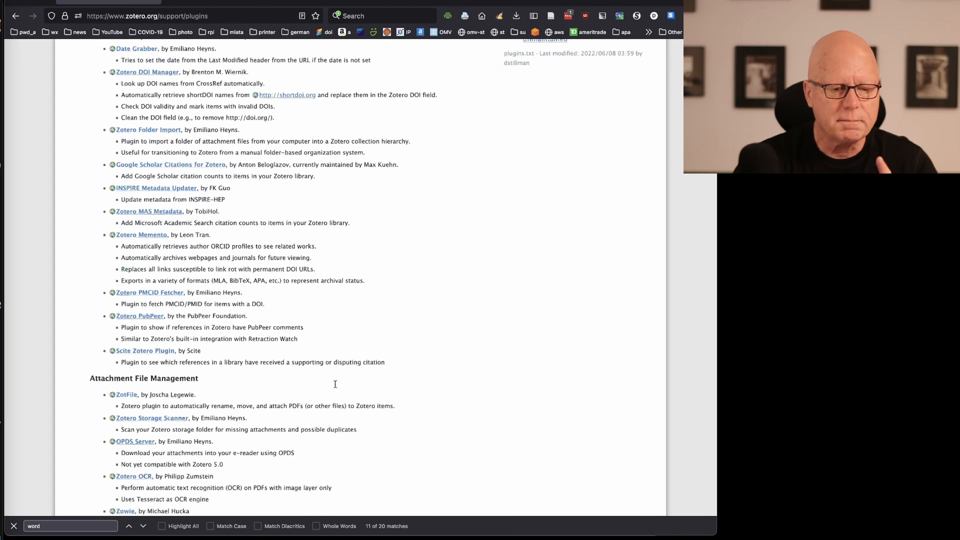
pyautogui.scroll(-15, 335, 384)
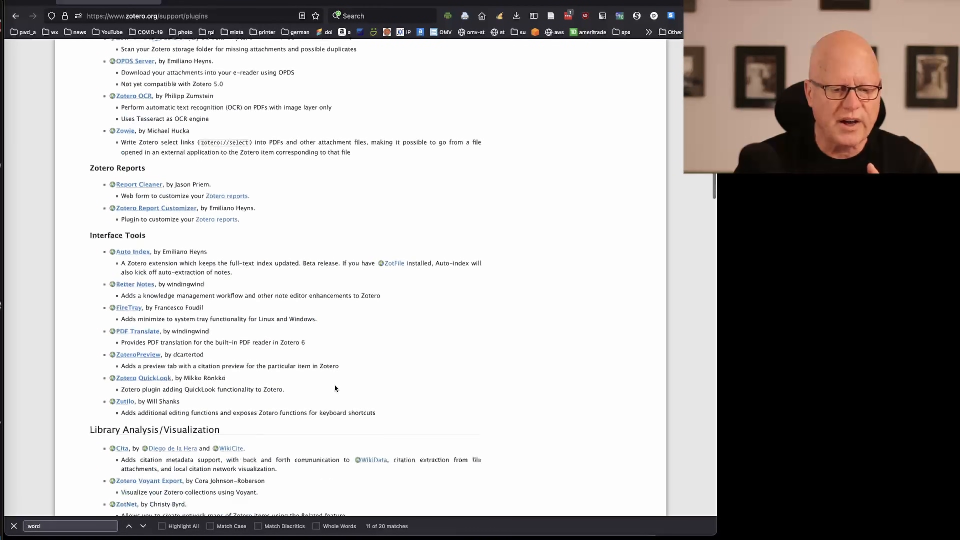
pyautogui.scroll(-4, 335, 385)
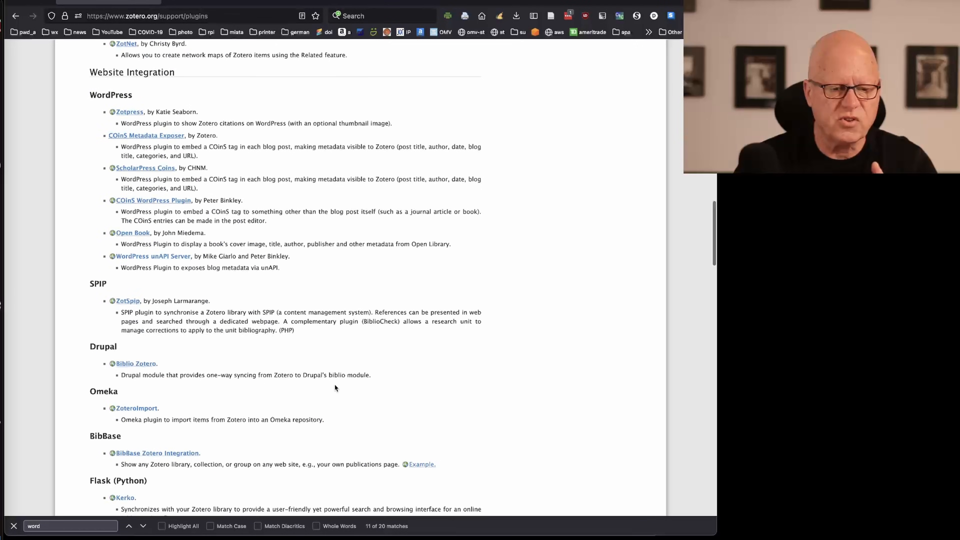
pyautogui.scroll(-8, 335, 386)
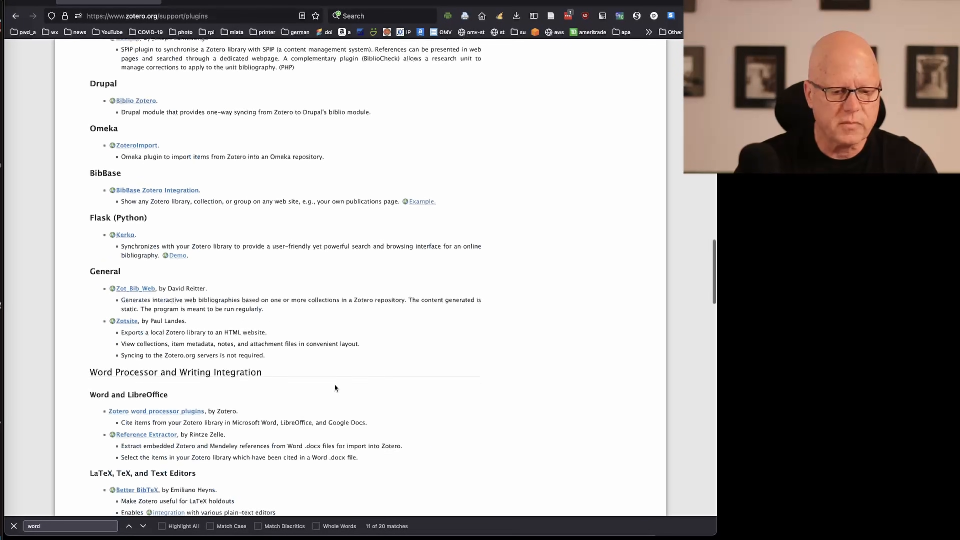
pyautogui.scroll(-4, 334, 384)
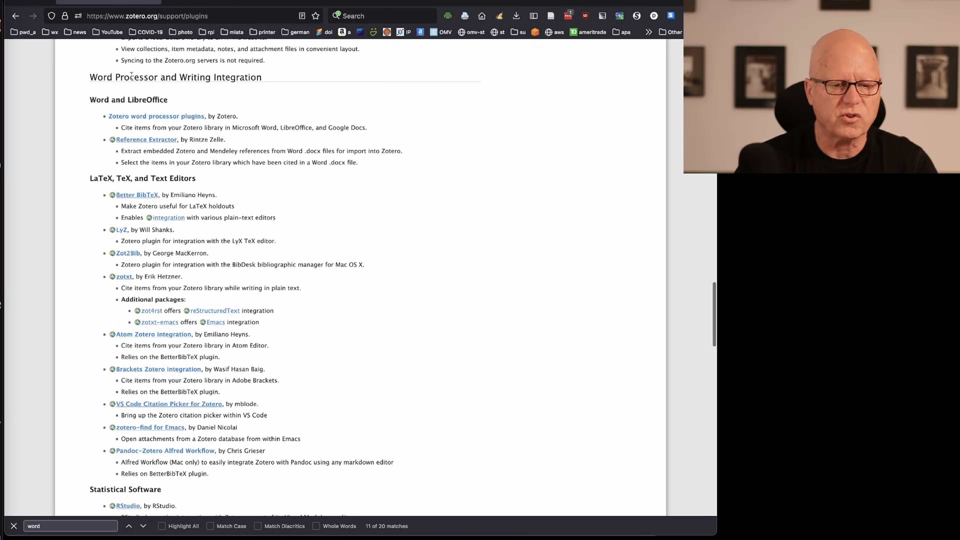
pyautogui.moveTo(90, 78); pyautogui.dragTo(162, 85)
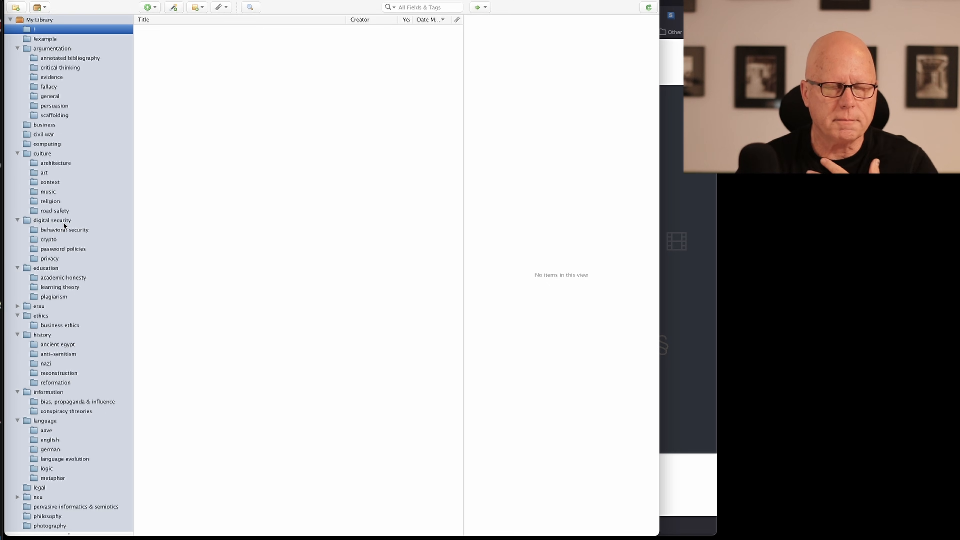
# In the !example collection, change the title of the first article to "Learning styles: Concepts and evidence"
pyautogui.click(44, 39)
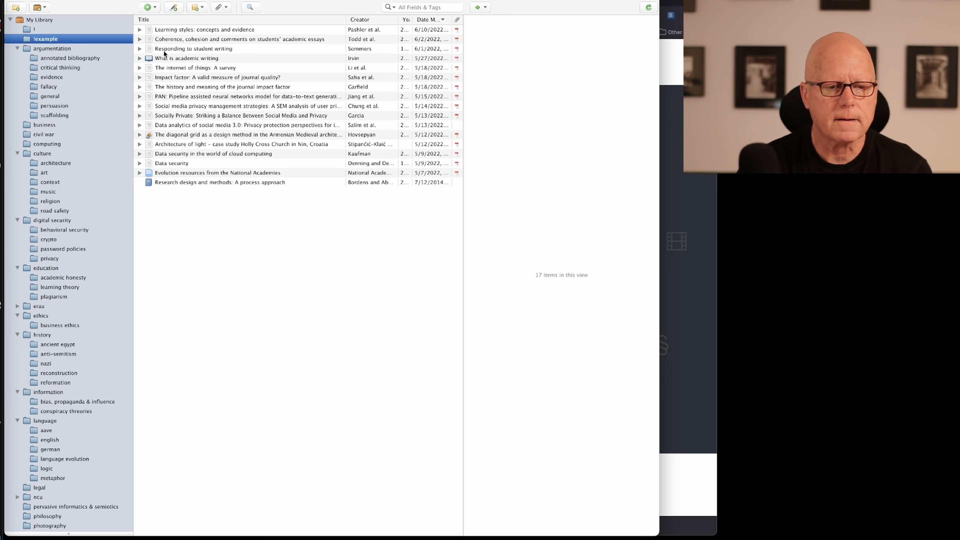
pyautogui.click(165, 30)
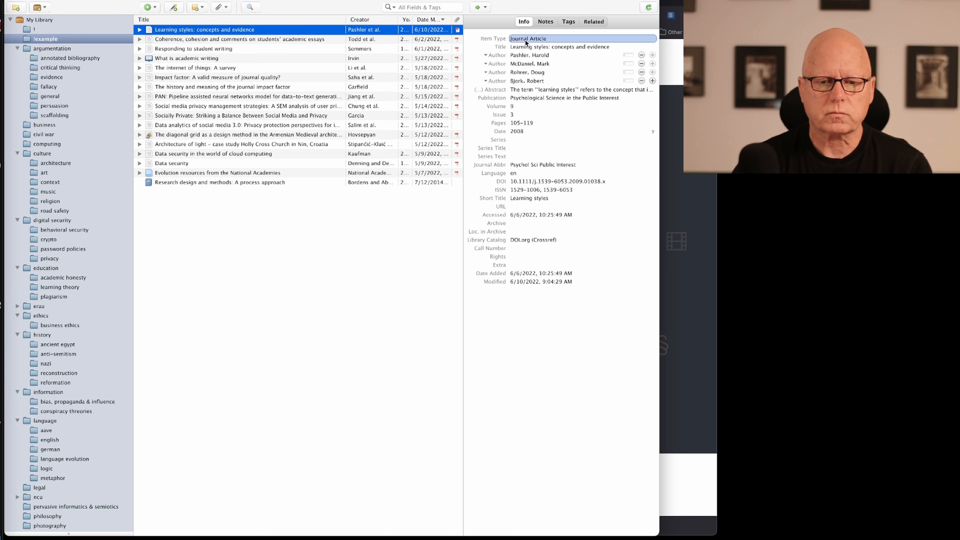
pyautogui.click(523, 47)
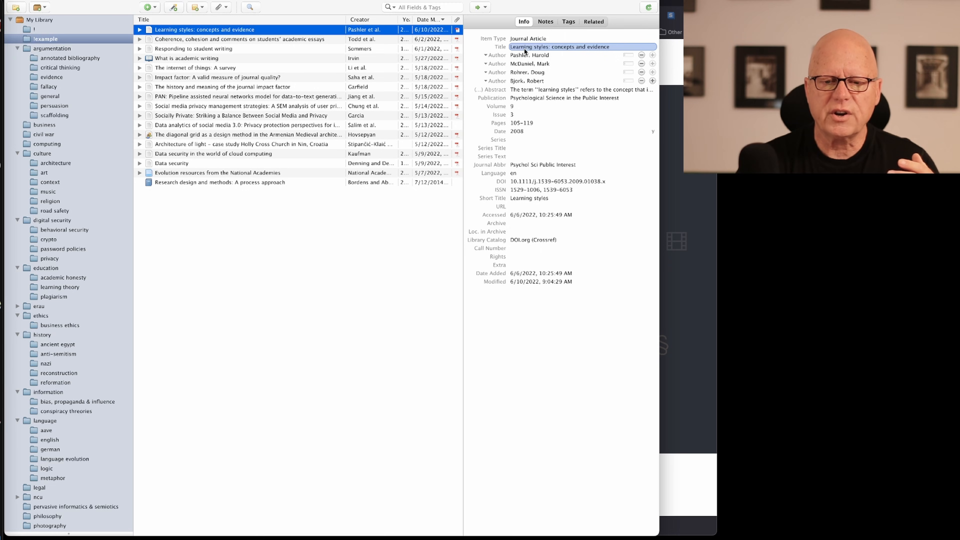
pyautogui.click(553, 49)
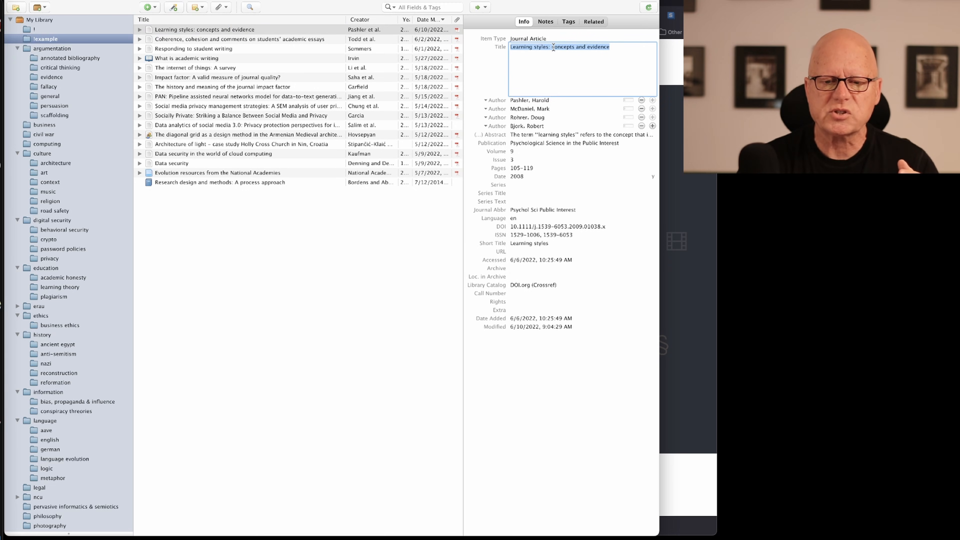
pyautogui.click(554, 46)
pyautogui.press('BackSpace')
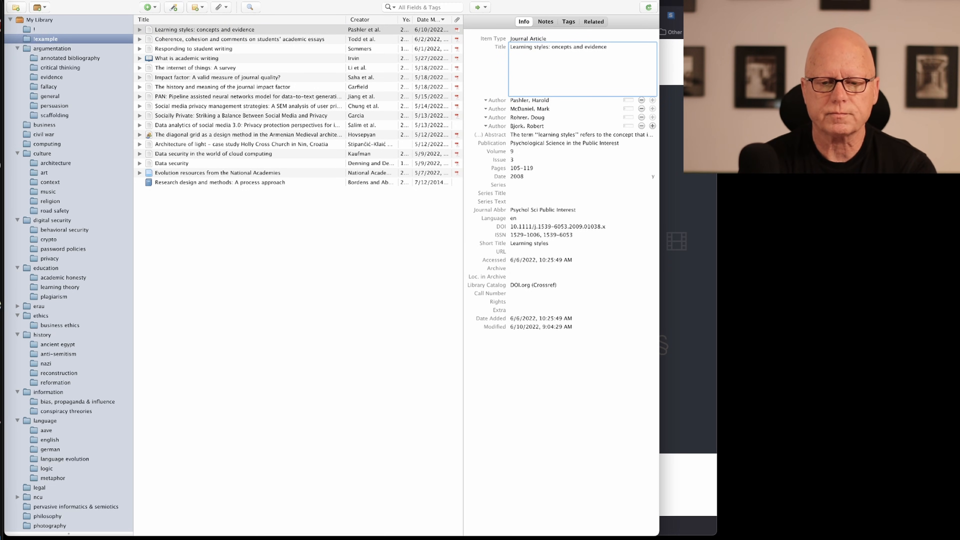
pyautogui.write('C')
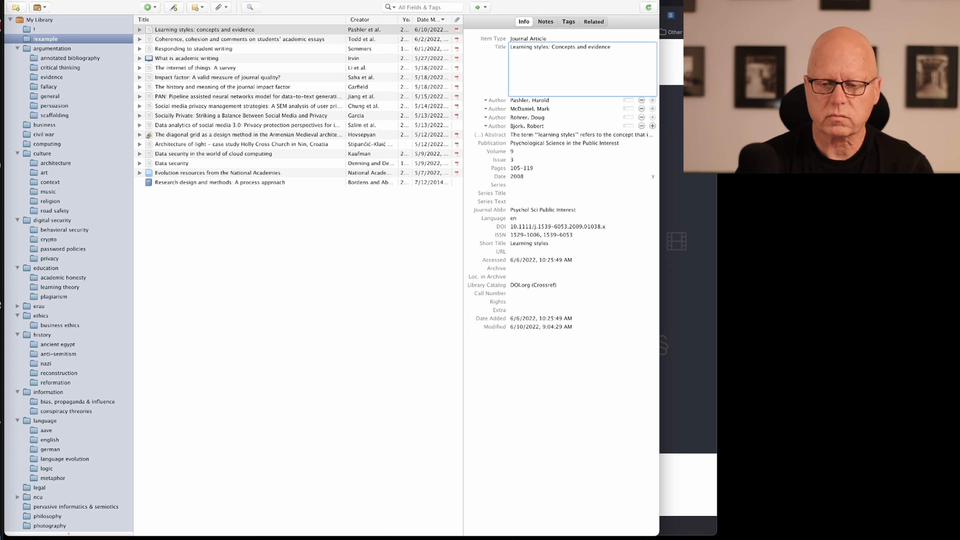
pyautogui.press('Return')
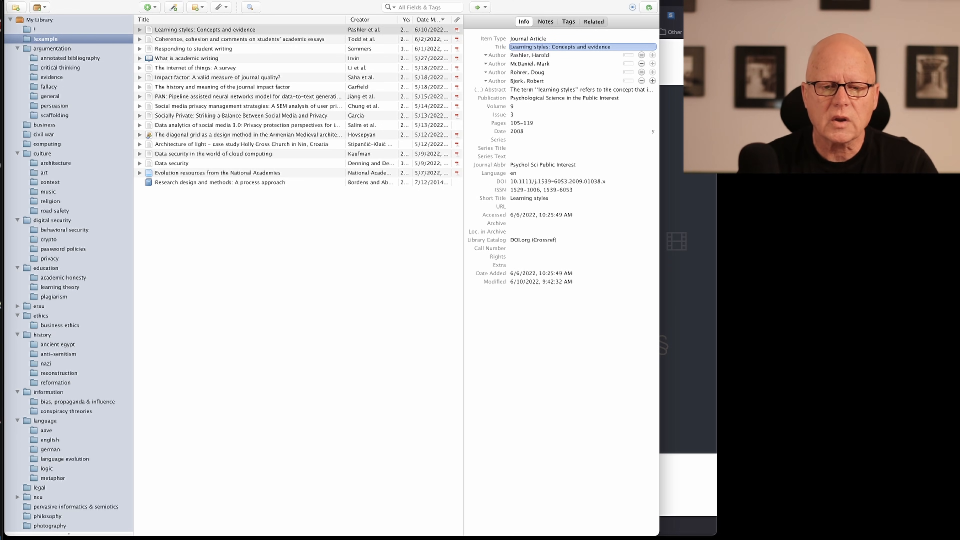
# Switch the article's first author to a single name field and back to separate last and first name fields
pyautogui.click(521, 54)
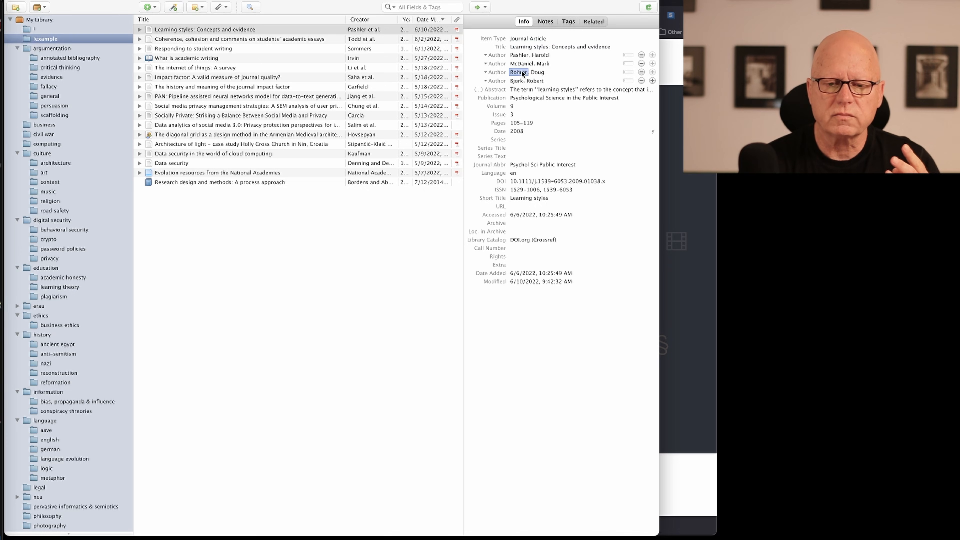
pyautogui.click(538, 55)
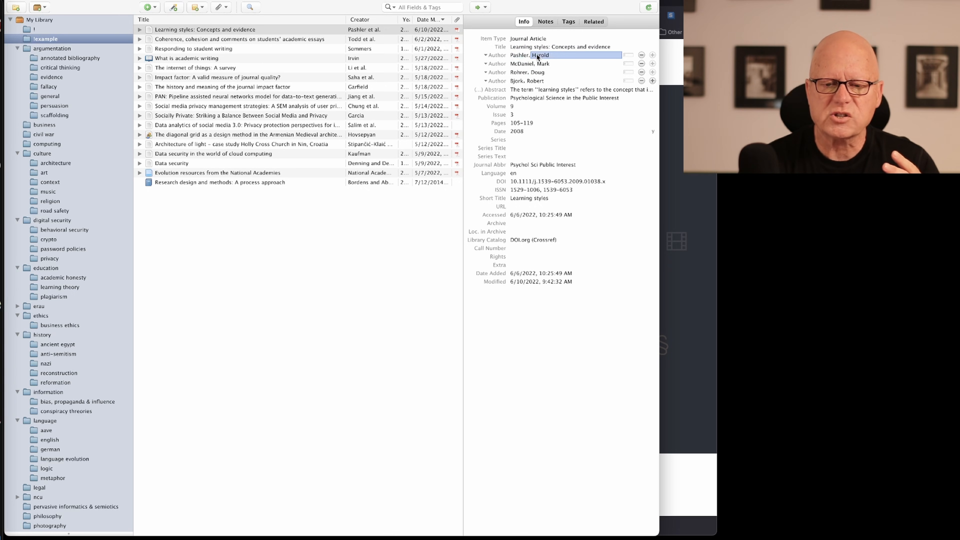
pyautogui.click(630, 54)
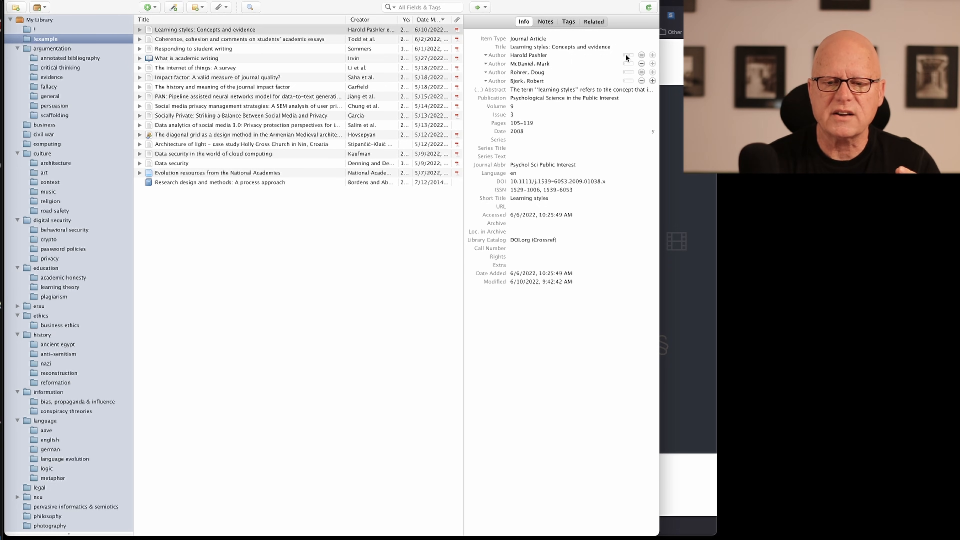
pyautogui.click(626, 54)
pyautogui.click(537, 55)
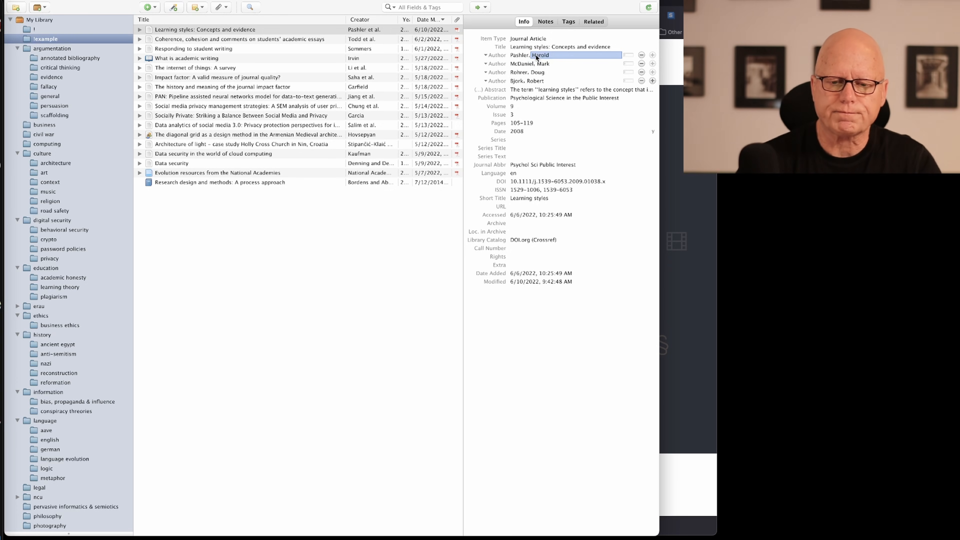
pyautogui.press('Return')
# View the article's full abstract, close it, and examine the publication, volume, issue and pages fields
pyautogui.click(538, 98)
pyautogui.click(527, 91)
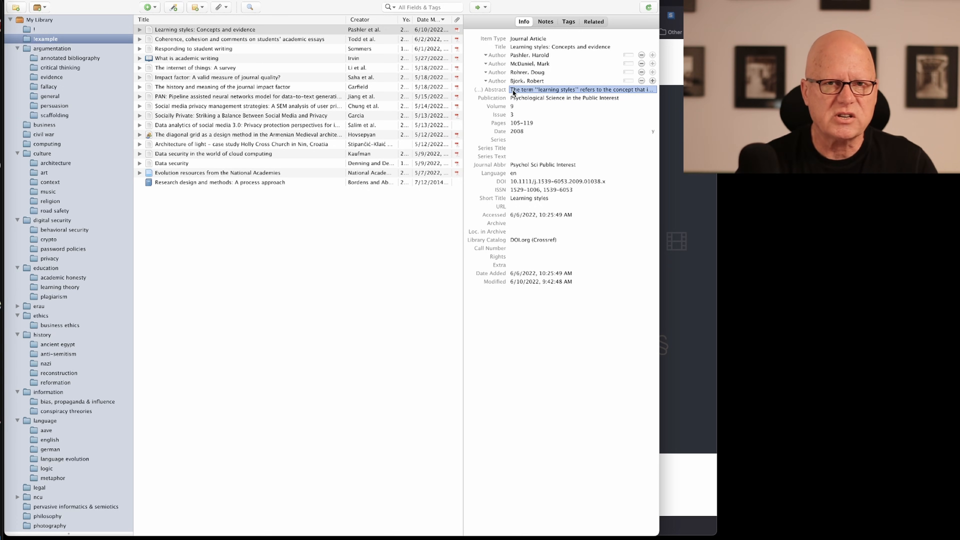
pyautogui.click(529, 91)
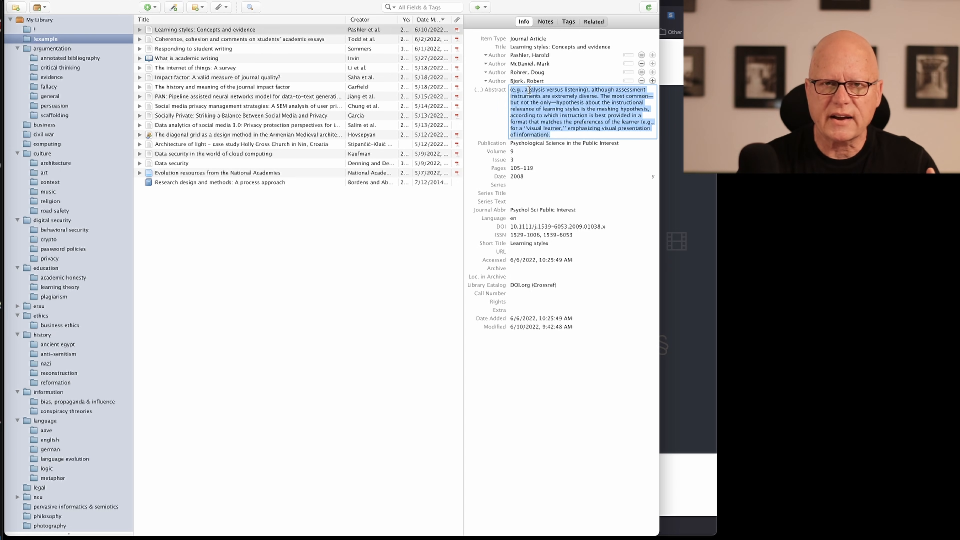
pyautogui.click(438, 236)
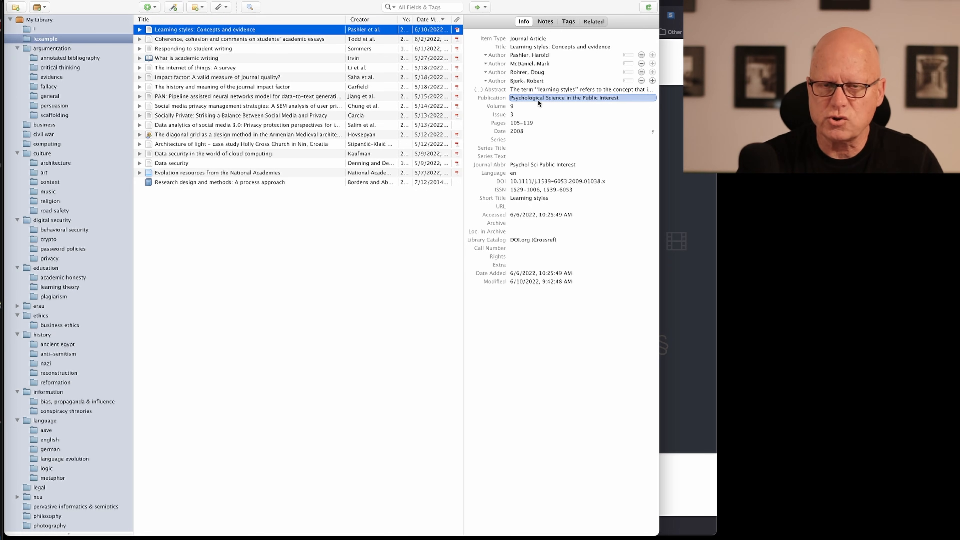
pyautogui.click(524, 106)
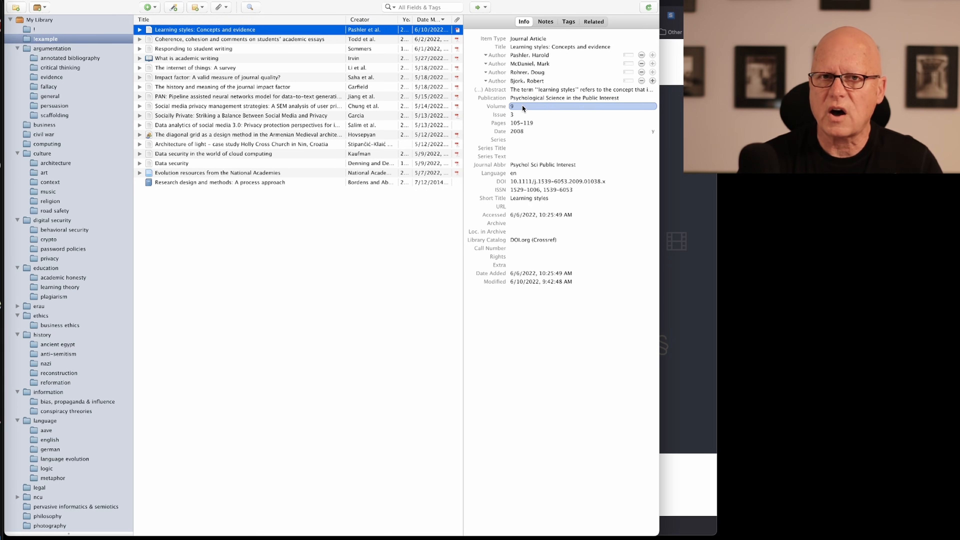
pyautogui.click(519, 114)
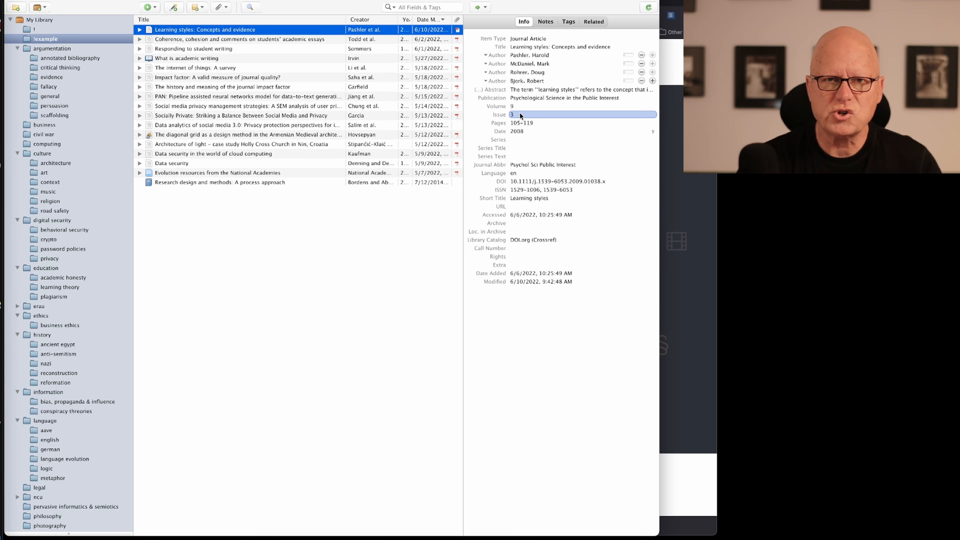
pyautogui.click(523, 125)
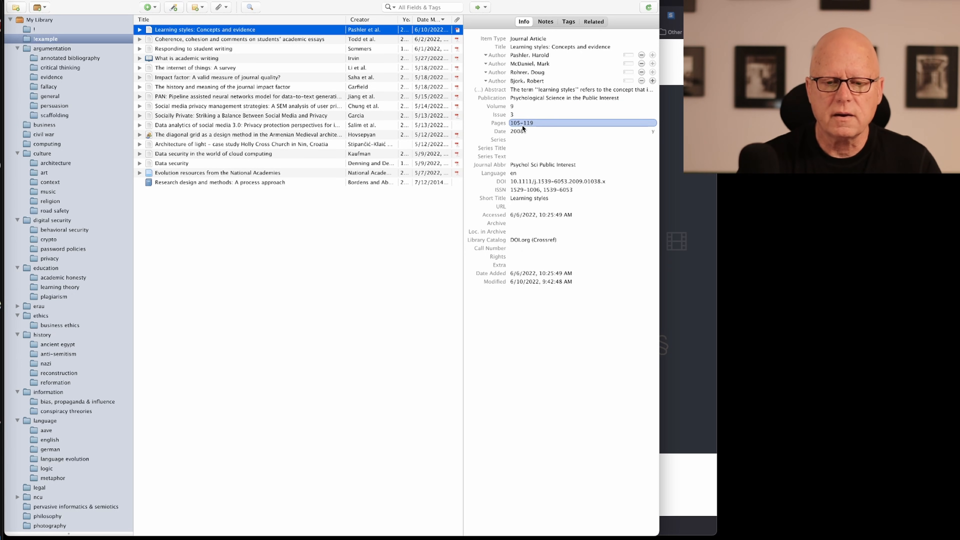
# Examine the learning styles article's date, journal abbreviation, language, DOI, ISSN and title fields
pyautogui.click(547, 129)
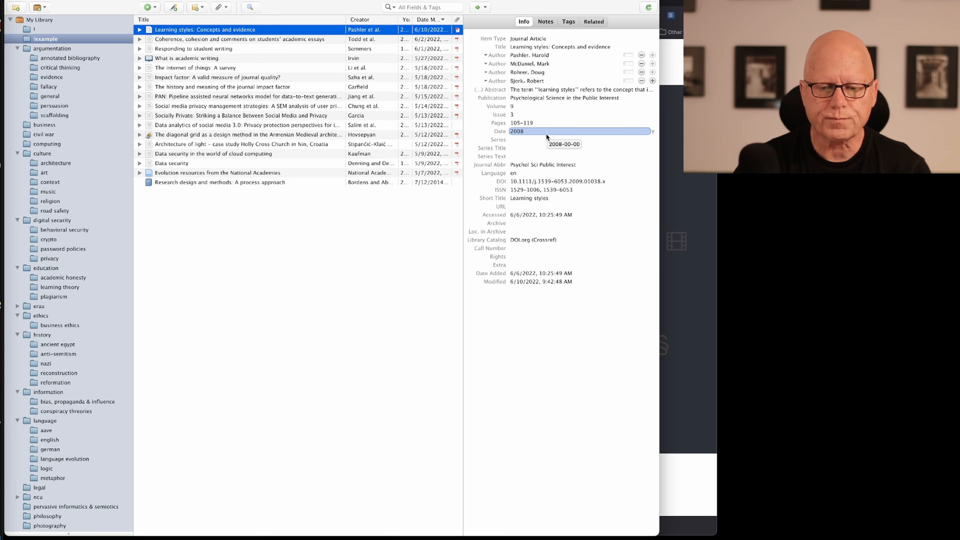
pyautogui.click(540, 149)
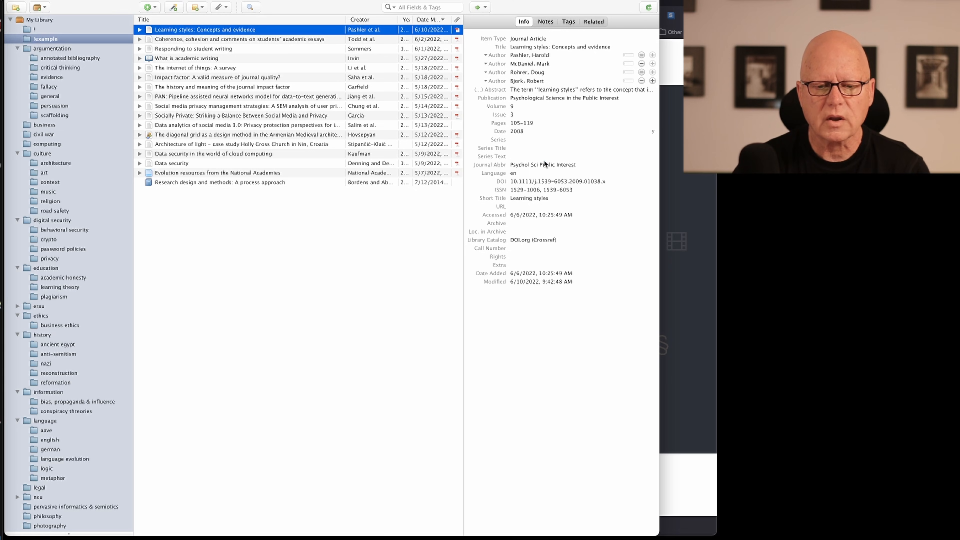
pyautogui.click(545, 167)
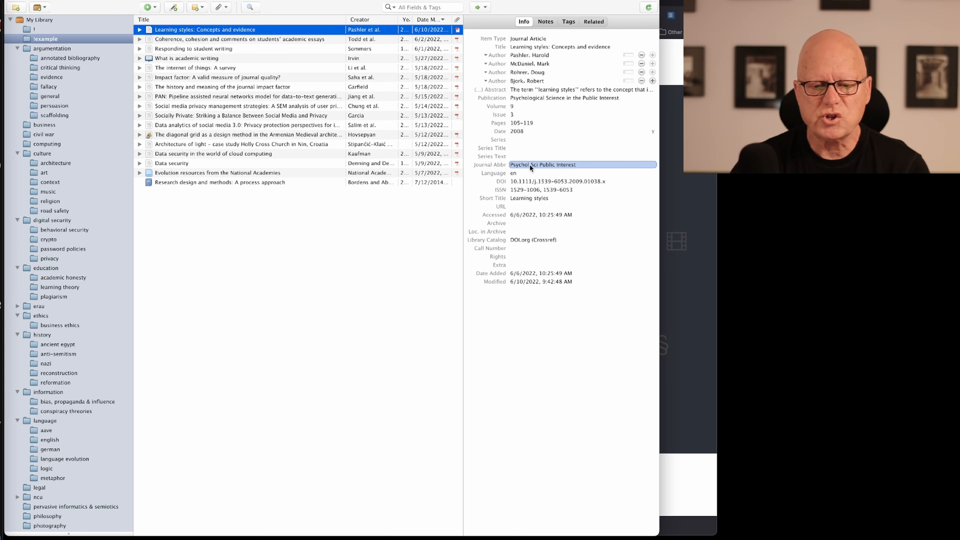
pyautogui.click(523, 172)
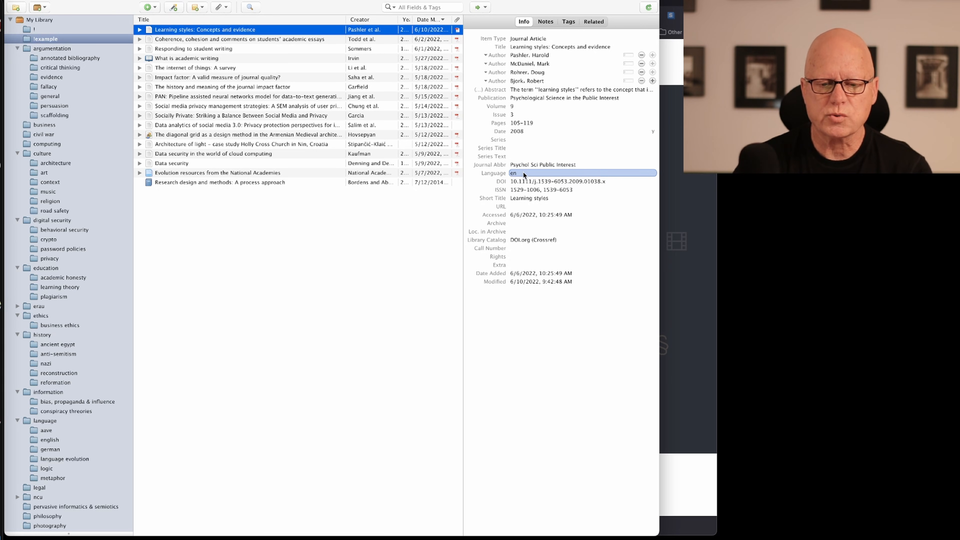
pyautogui.press('Tab')
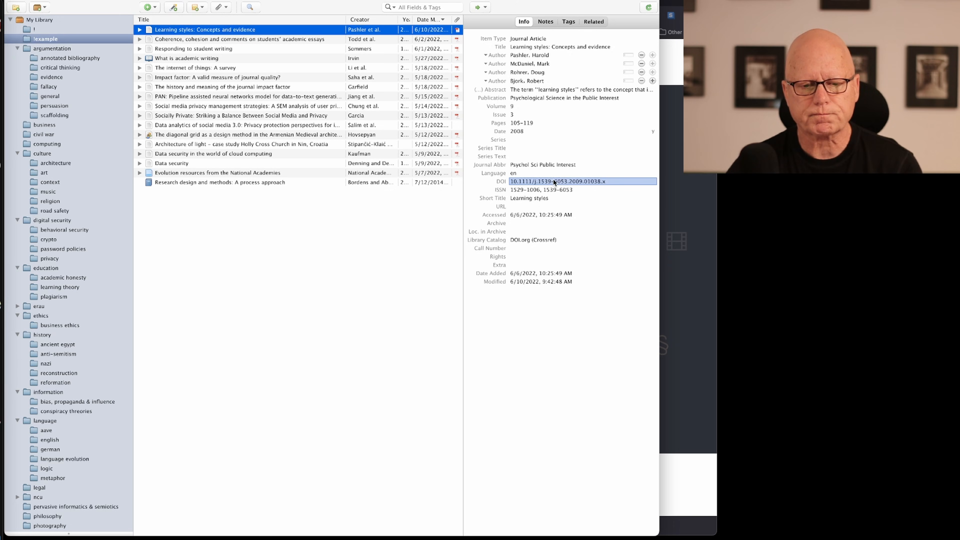
pyautogui.click(571, 189)
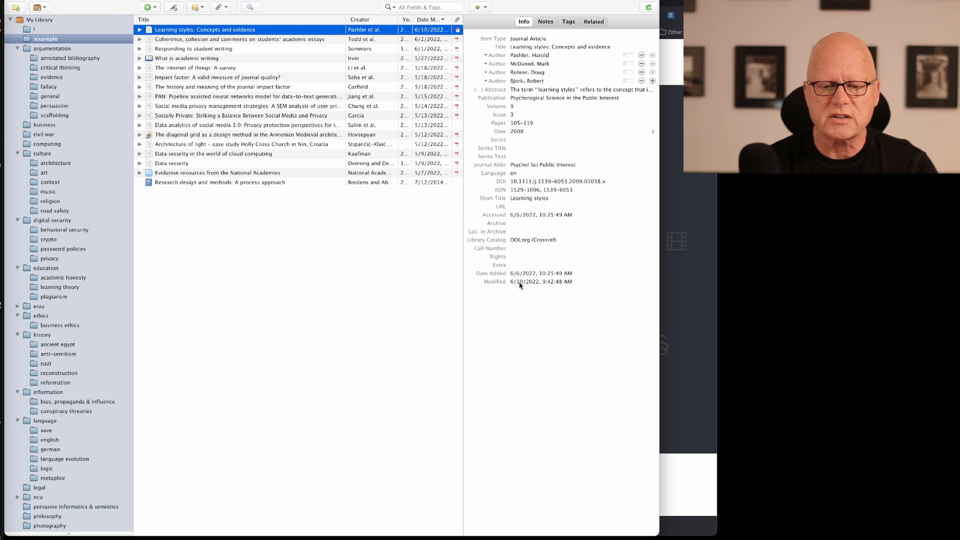
pyautogui.click(556, 47)
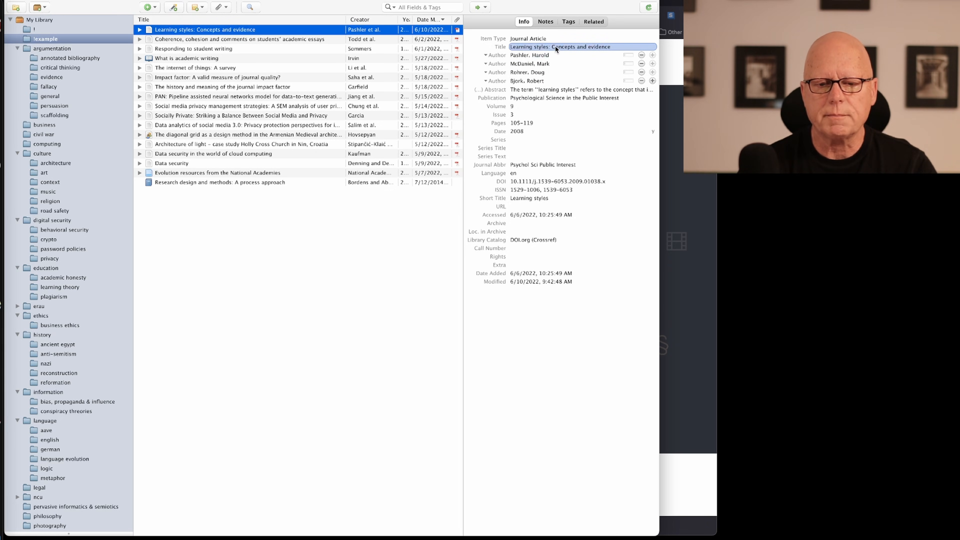
pyautogui.click(557, 49)
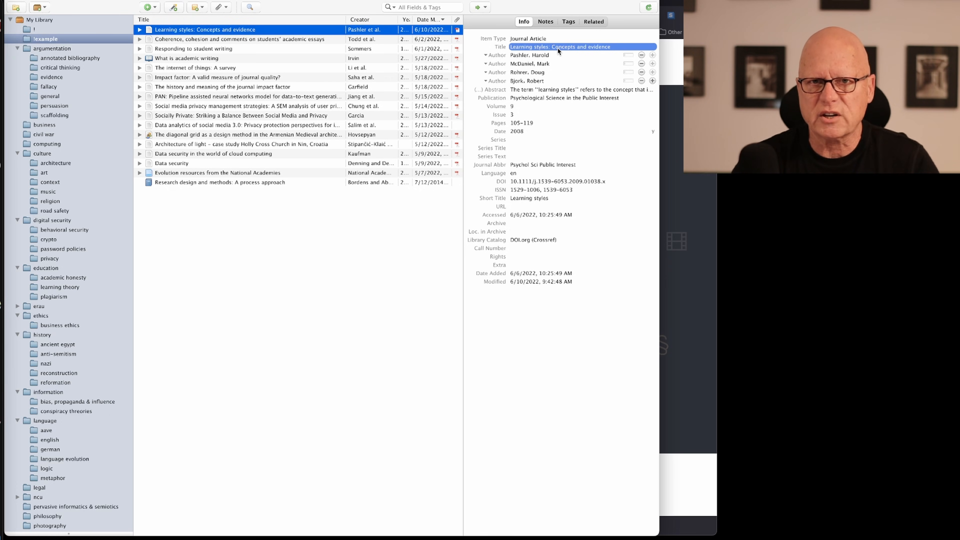
pyautogui.click(558, 48)
pyautogui.press('Escape')
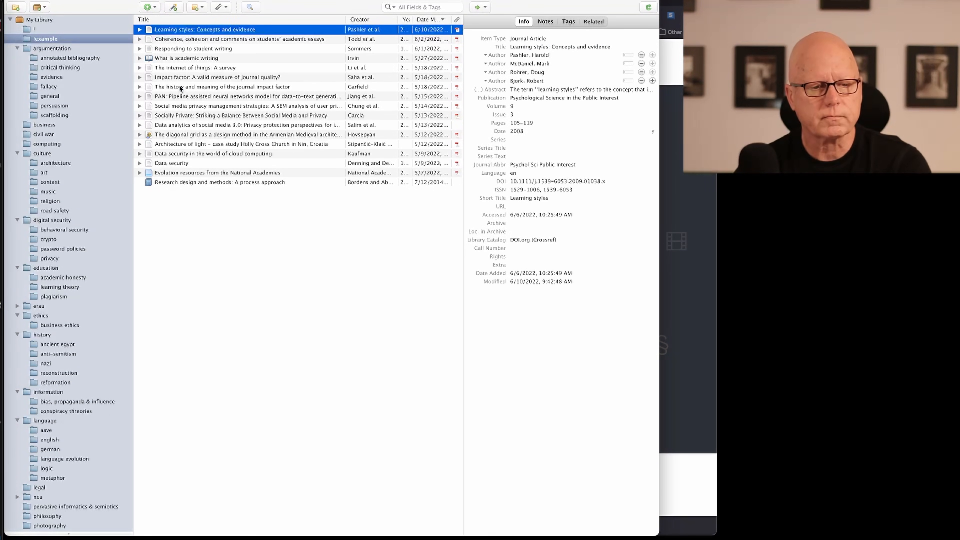
# Open the PDF attached to "Learning styles: Concepts and evidence" and look through its contents page and article pages
pyautogui.click(140, 30)
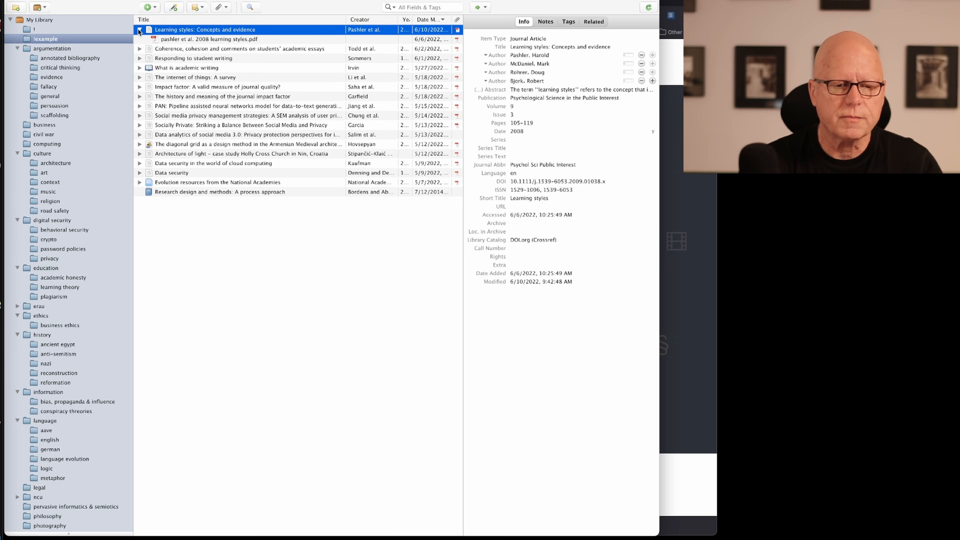
pyautogui.moveTo(140, 30); pyautogui.dragTo(133, 30)
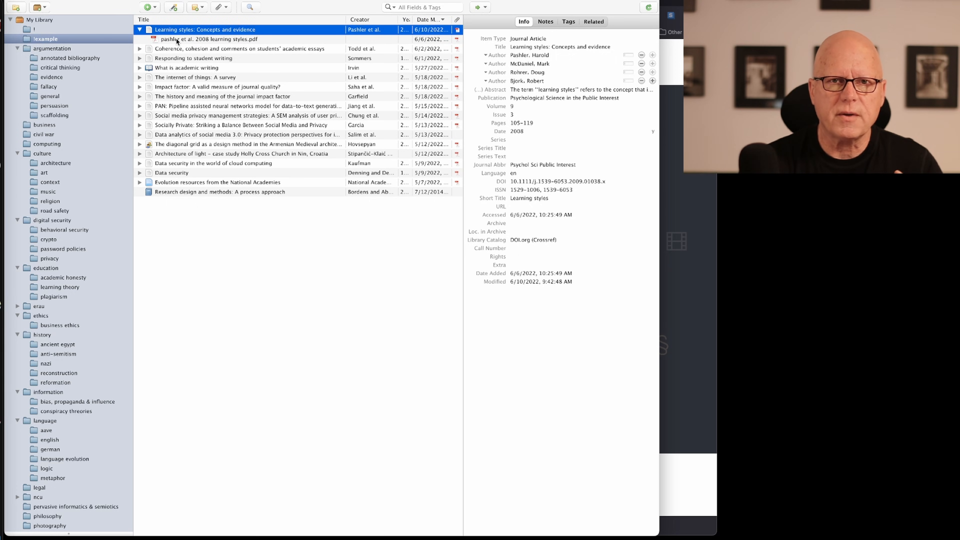
pyautogui.click(176, 39)
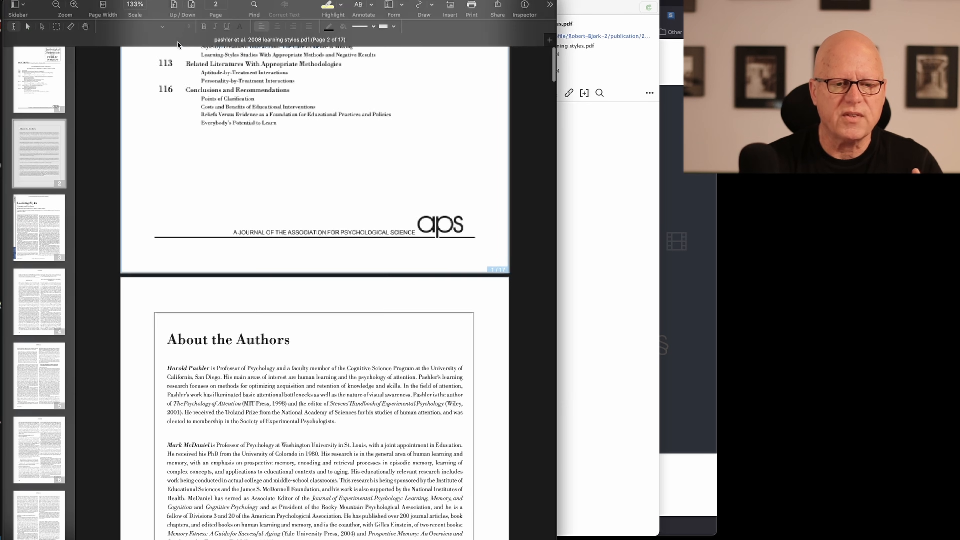
pyautogui.scroll(10, 207, 205)
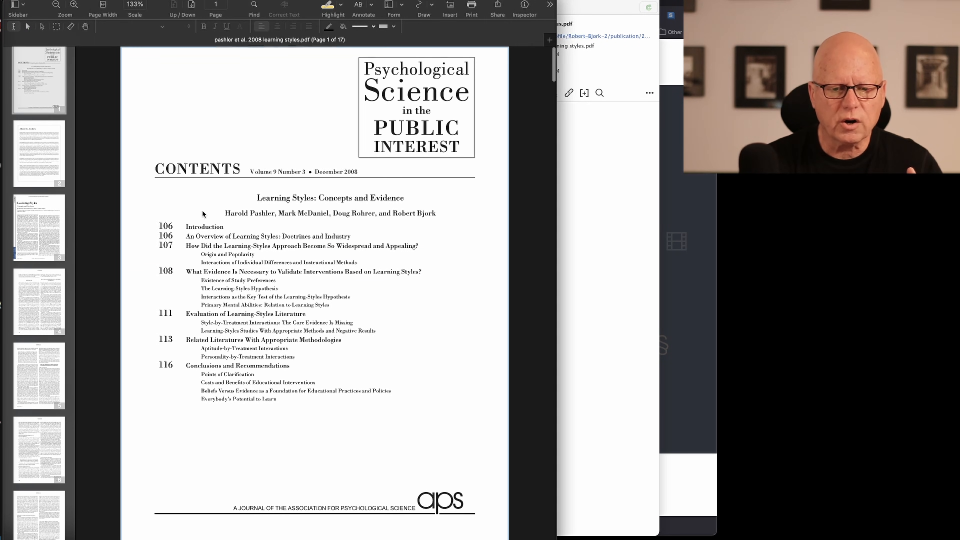
pyautogui.scroll(-10, 190, 214)
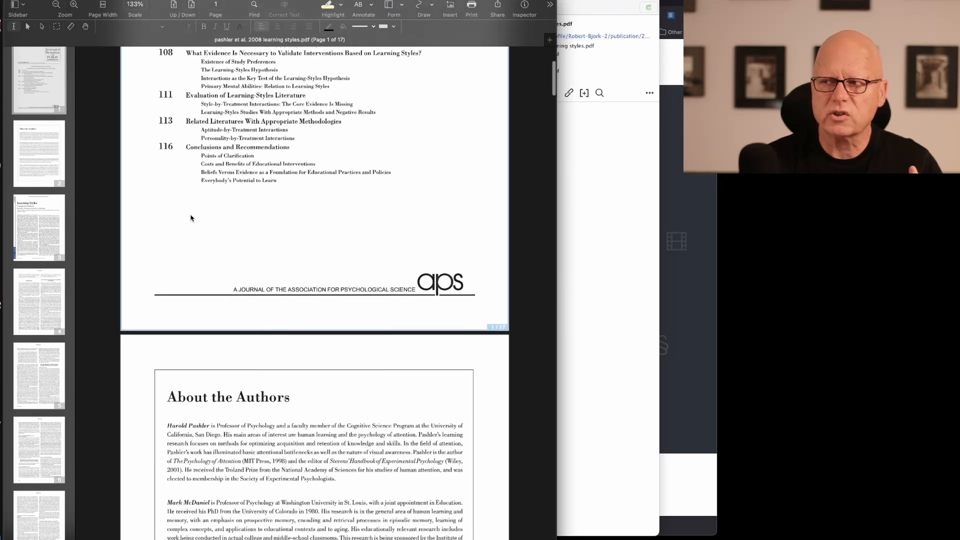
pyautogui.scroll(-15, 190, 214)
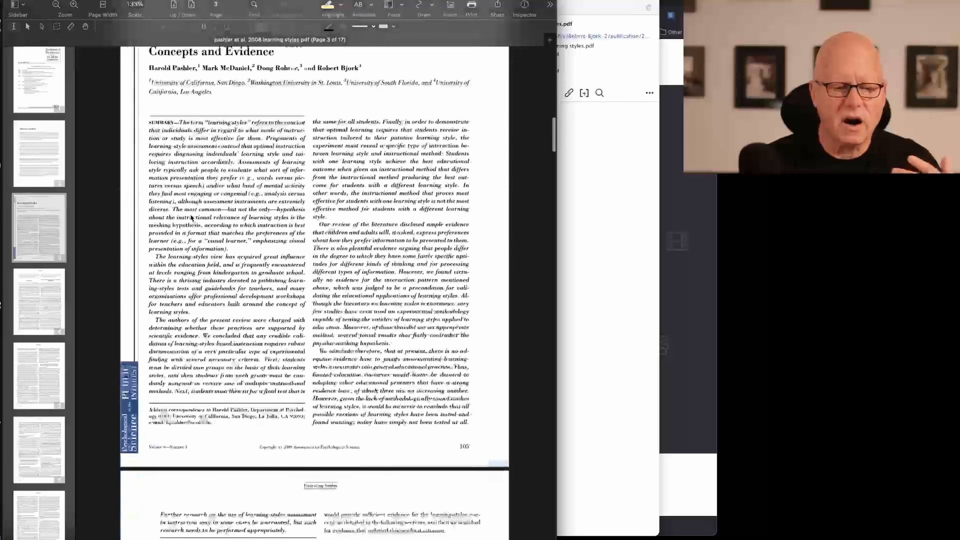
pyautogui.scroll(-15, 192, 218)
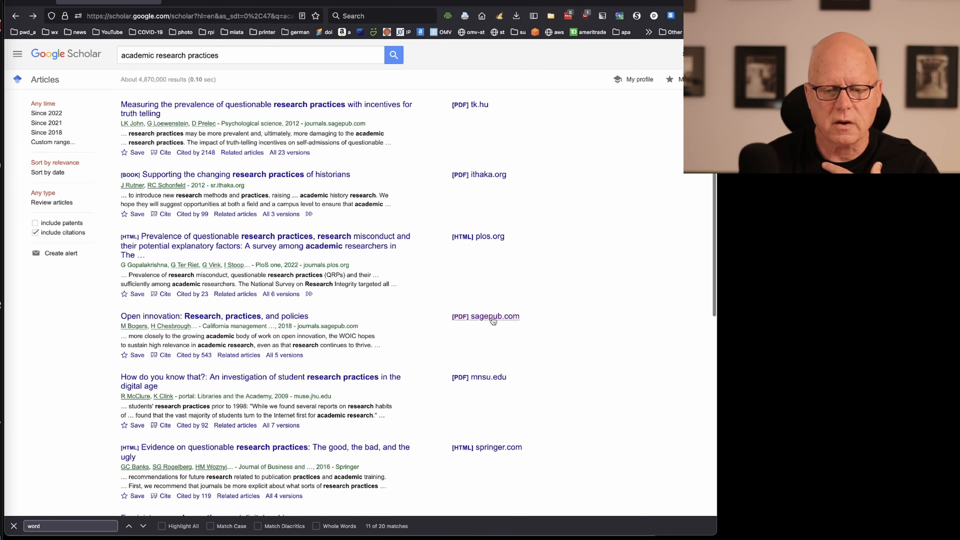
# From the Google Scholar results, open the sagepub.com PDF of "Open innovation: Research, practices, and policies" in a new tab and view its first page
pyautogui.rightClick(493, 320)
pyautogui.click(508, 322)
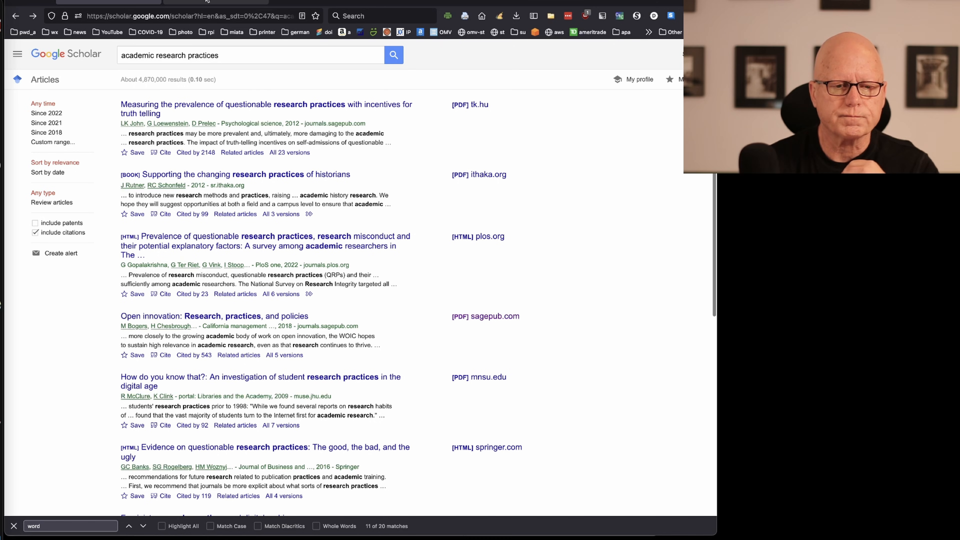
pyautogui.click(207, 1)
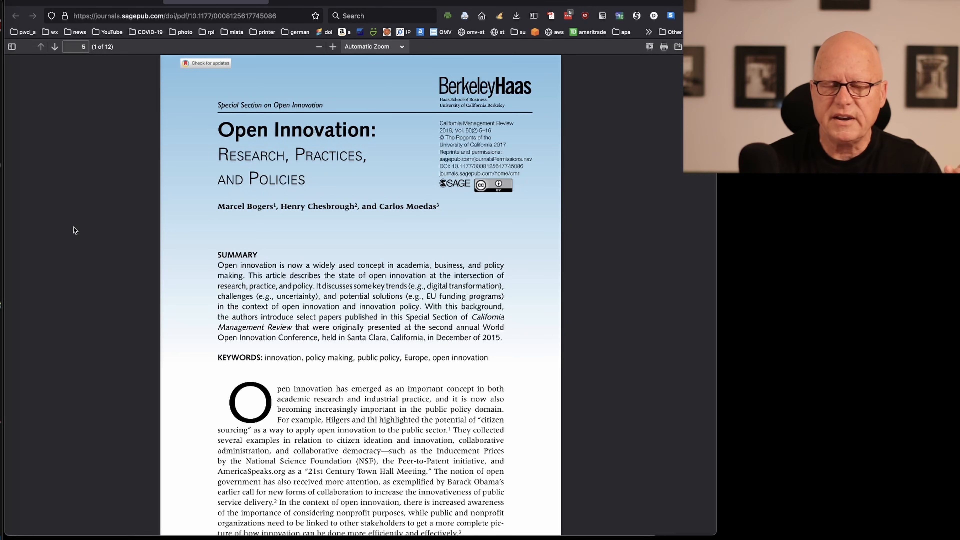
pyautogui.scroll(-1, 188, 322)
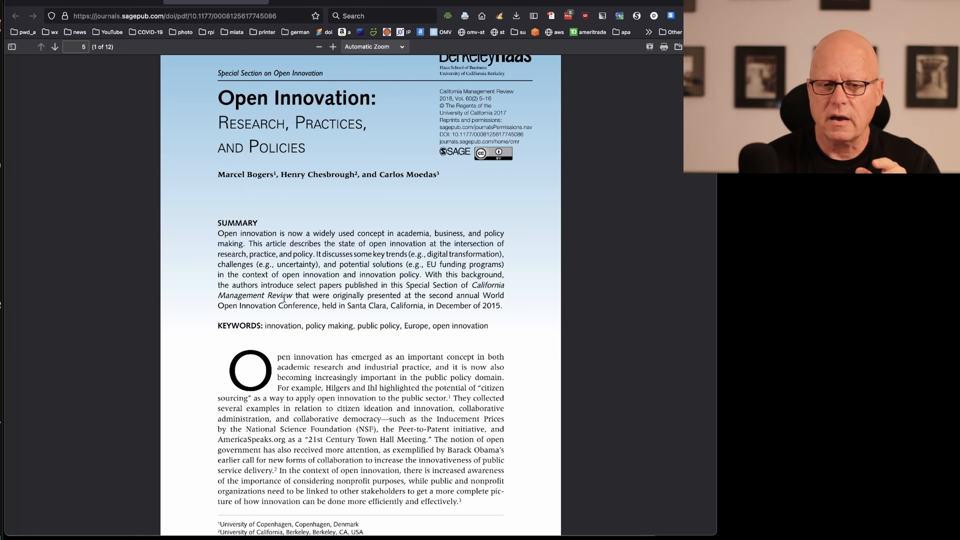
pyautogui.scroll(1, 261, 278)
pyautogui.scroll(2, 261, 278)
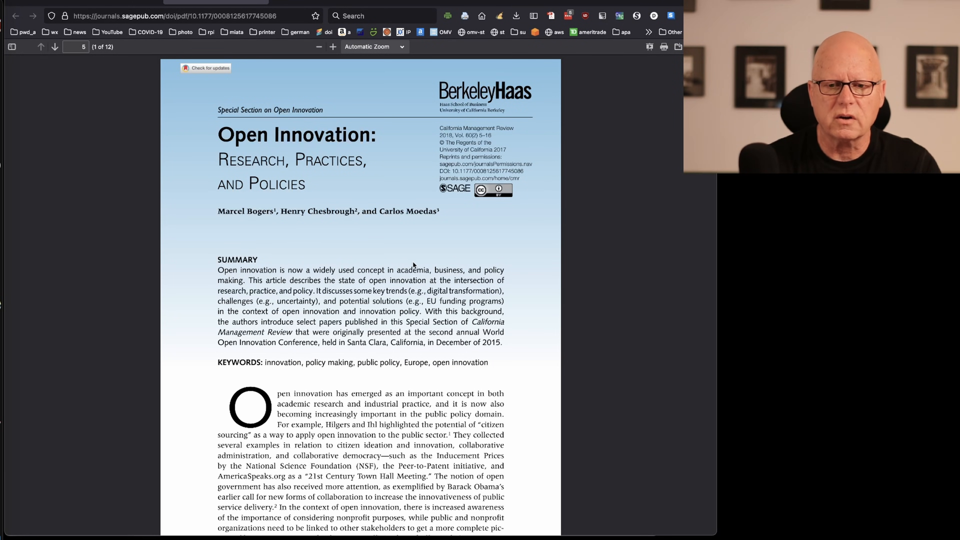
# Save the Open Innovation PDF from the browser to Zotero, then open the new item's attached PDF there and close it
pyautogui.click(551, 17)
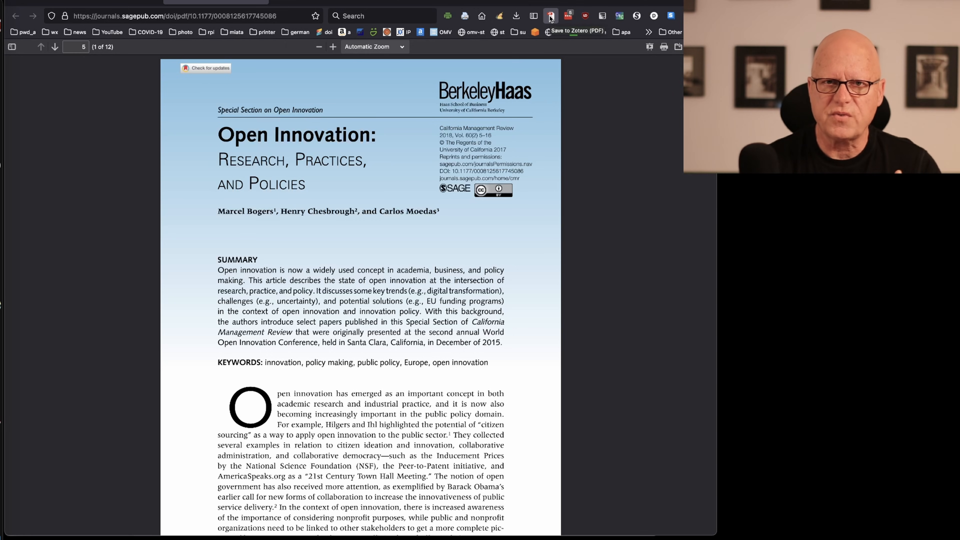
pyautogui.click(551, 17)
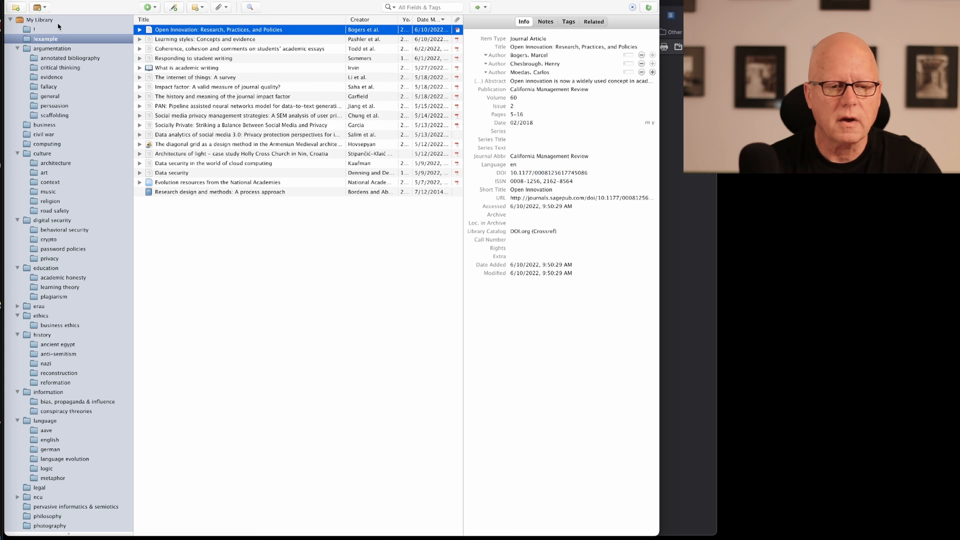
pyautogui.click(139, 29)
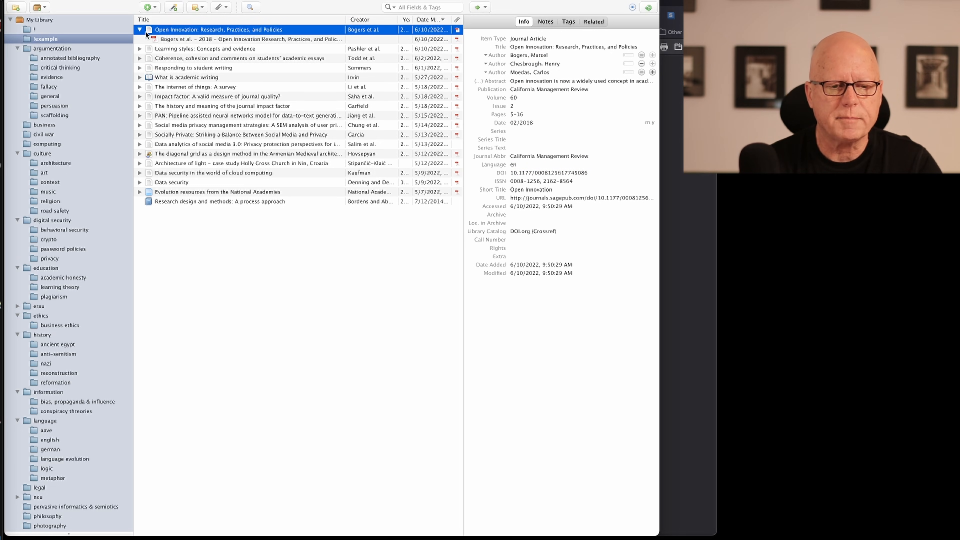
pyautogui.doubleClick(173, 40)
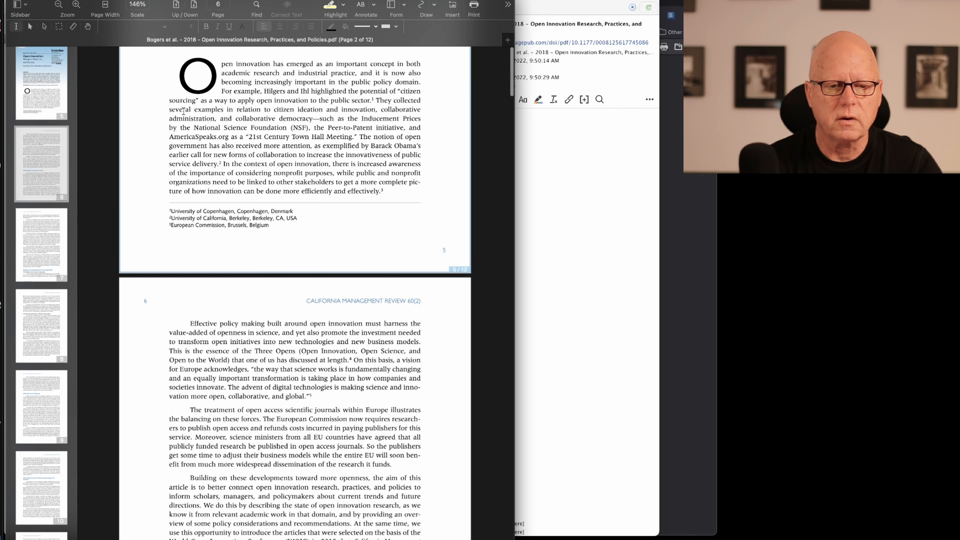
pyautogui.scroll(-1, 183, 111)
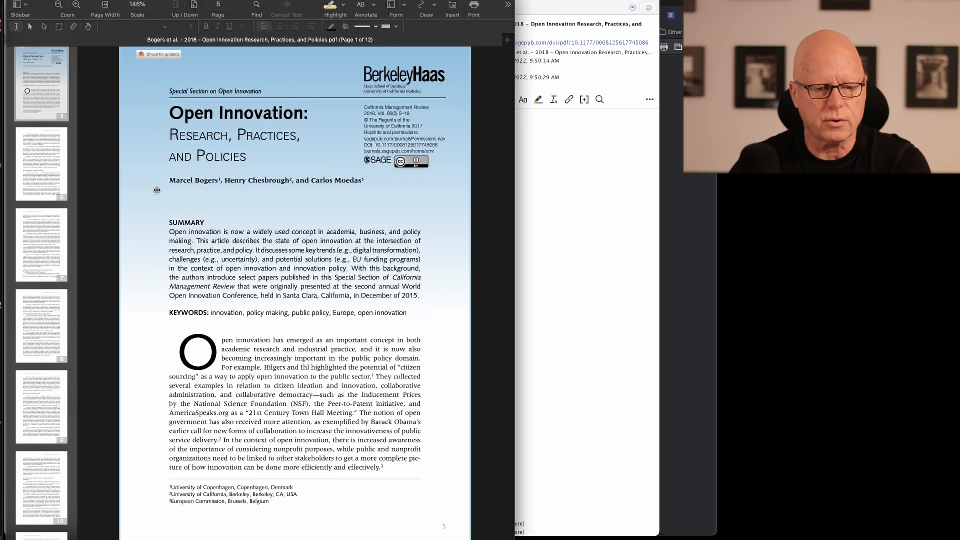
pyautogui.press('super+w')
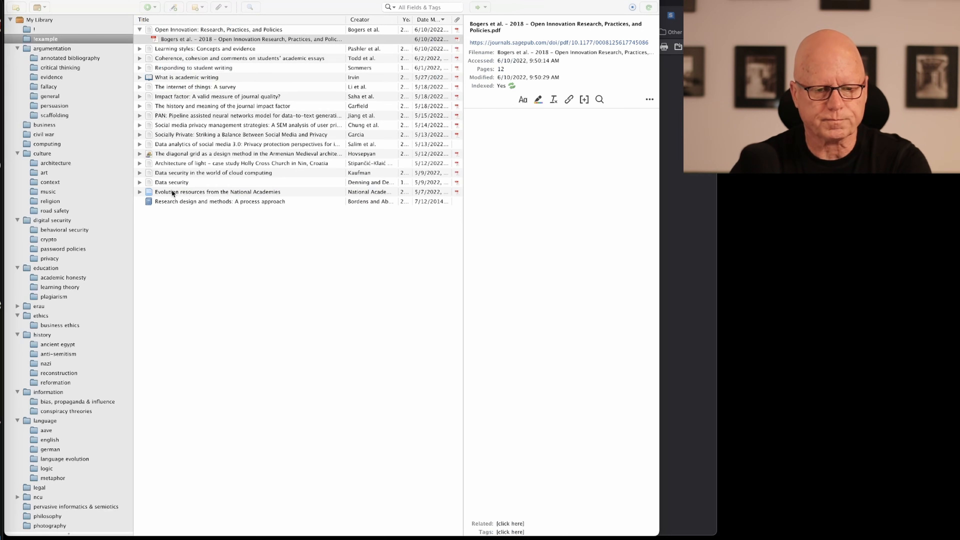
# Move the "Open Innovation: Research, Practices, and Policies" item to the Trash
pyautogui.click(214, 30)
pyautogui.rightClick(213, 30)
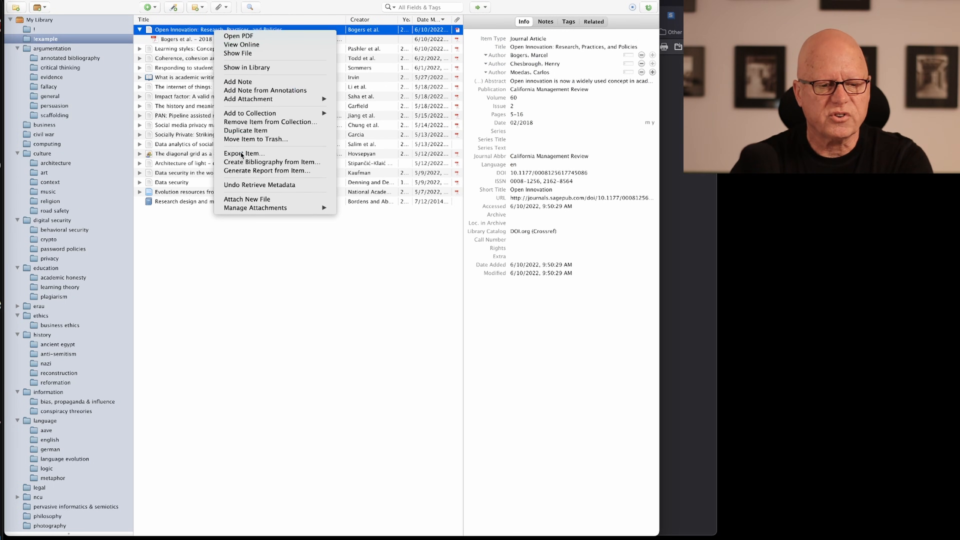
pyautogui.click(250, 141)
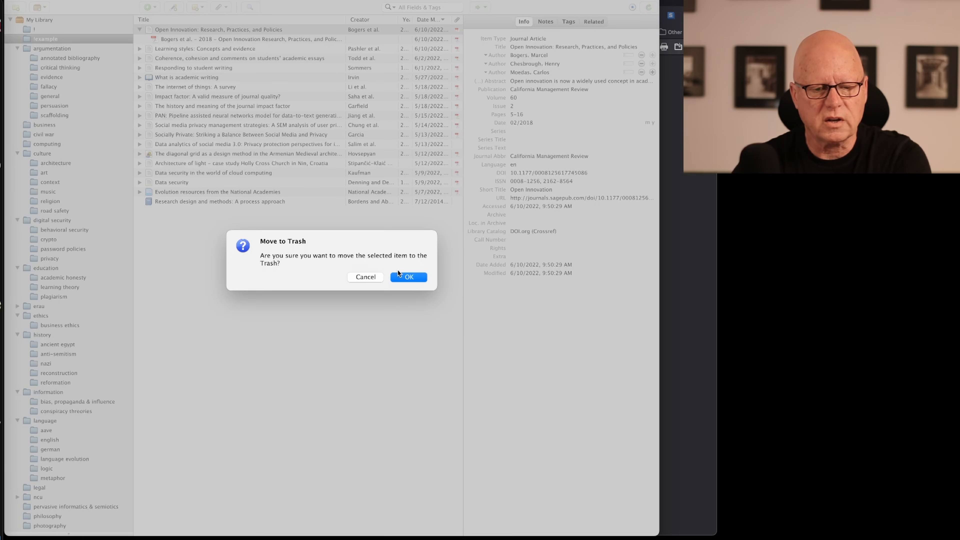
pyautogui.click(414, 277)
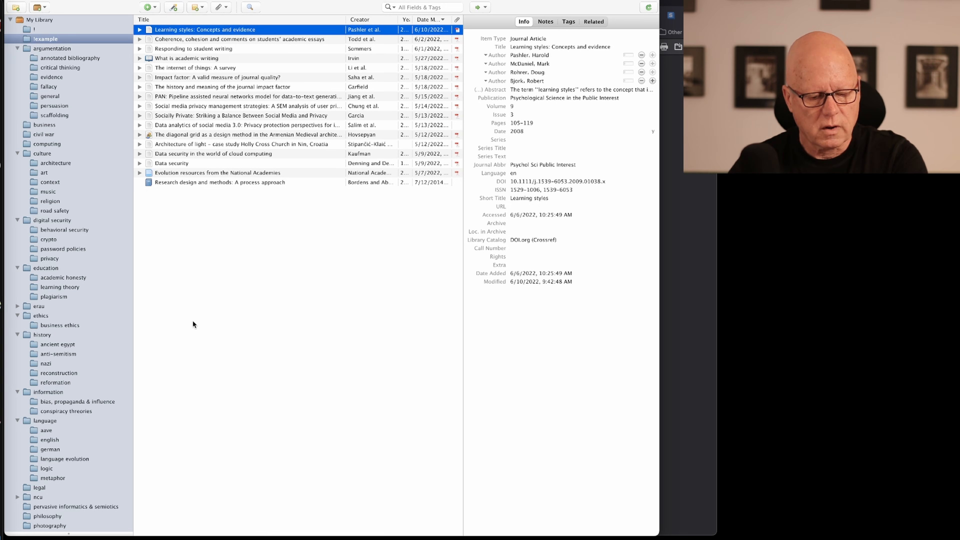
# Switch back to the browser, save the Open Innovation PDF to Zotero again, and return to the Zotero library
pyautogui.press('super+Tab')
pyautogui.press('super+Tab')
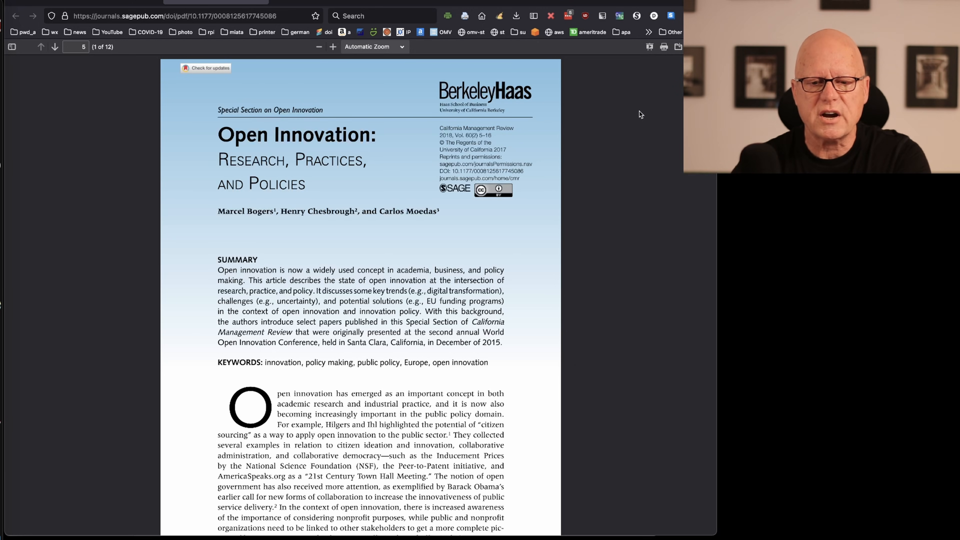
pyautogui.click(551, 16)
pyautogui.press('super+Tab')
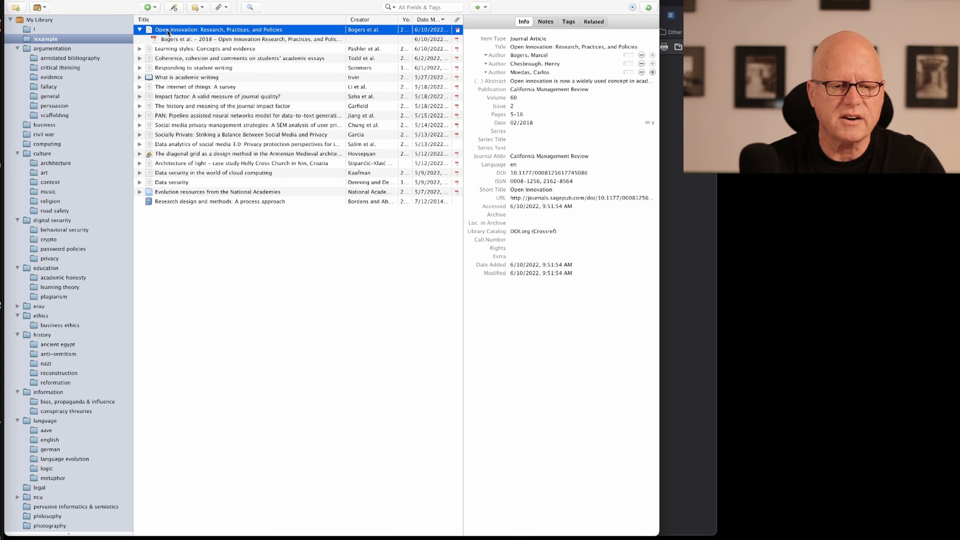
# Check the saved item's PDF attachment, then convert the title of the Open Innovation article to sentence case
pyautogui.click(168, 40)
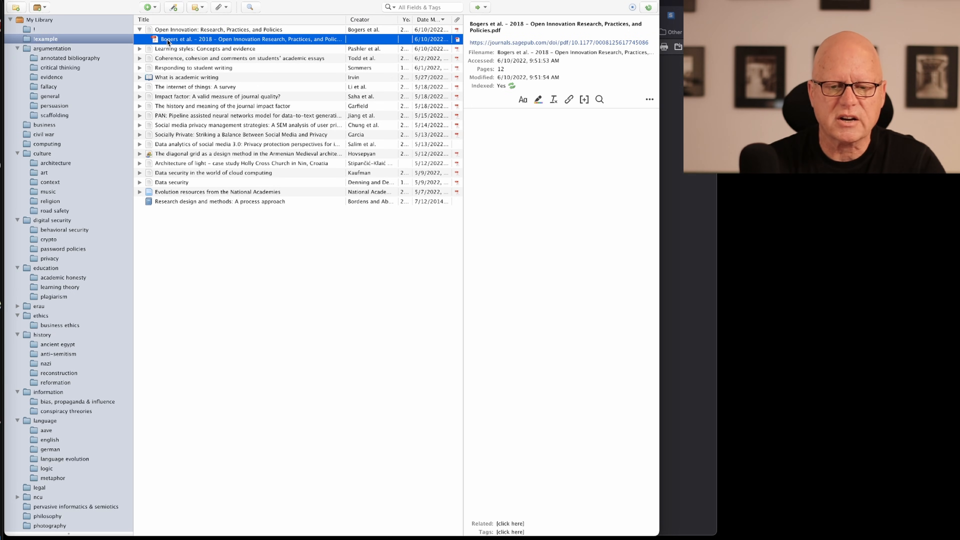
pyautogui.click(170, 31)
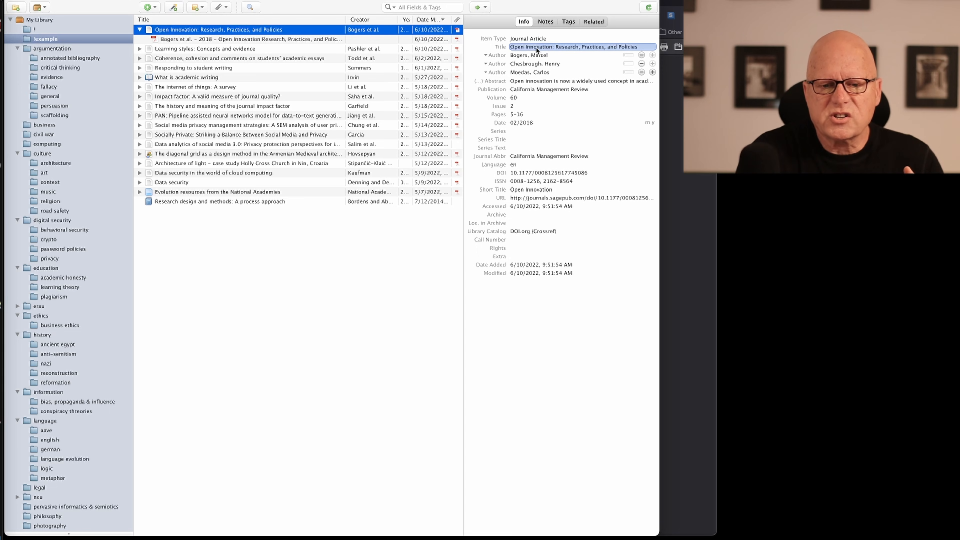
pyautogui.rightClick(552, 46)
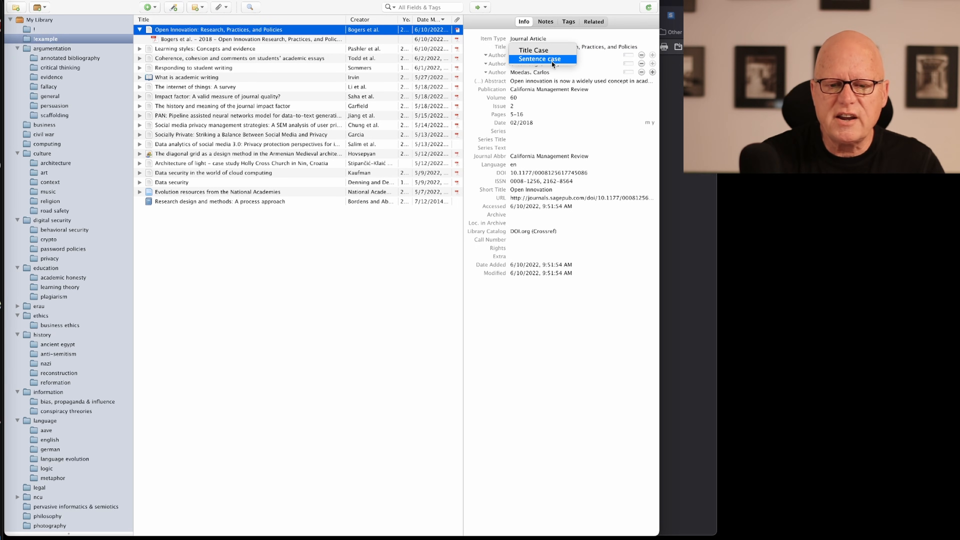
pyautogui.click(552, 59)
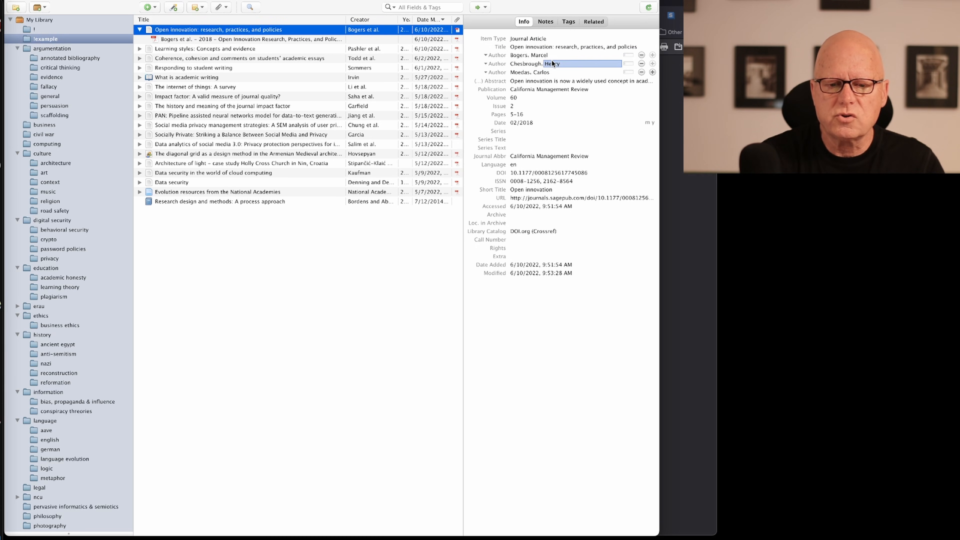
# Capitalize the first word after the colon so the article's title reads "Open innovation: Research, practices, and policies"
pyautogui.click(555, 47)
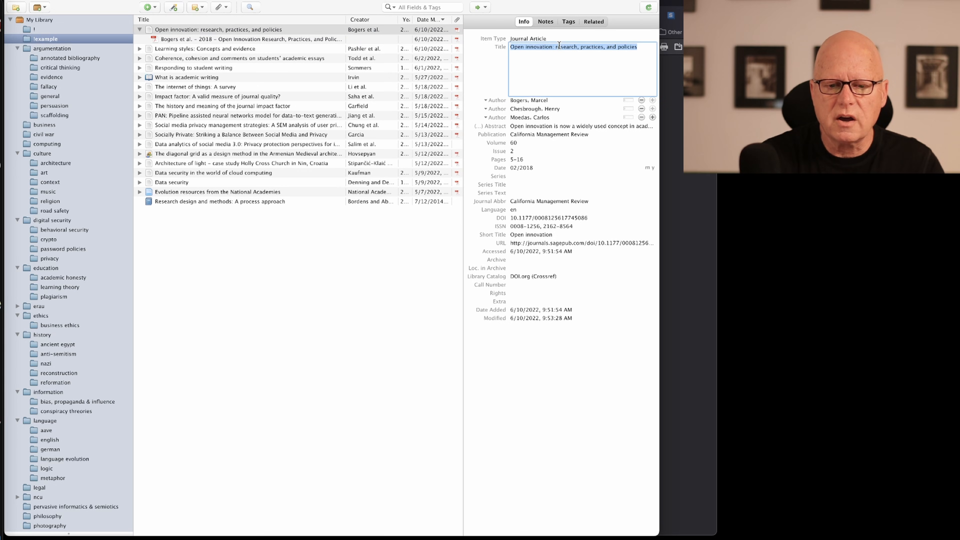
pyautogui.click(557, 47)
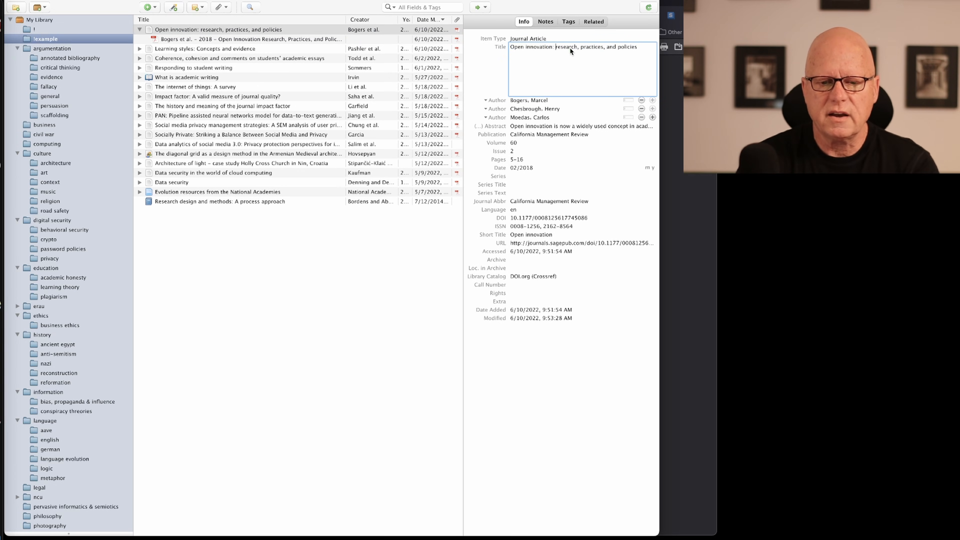
pyautogui.press('Delete')
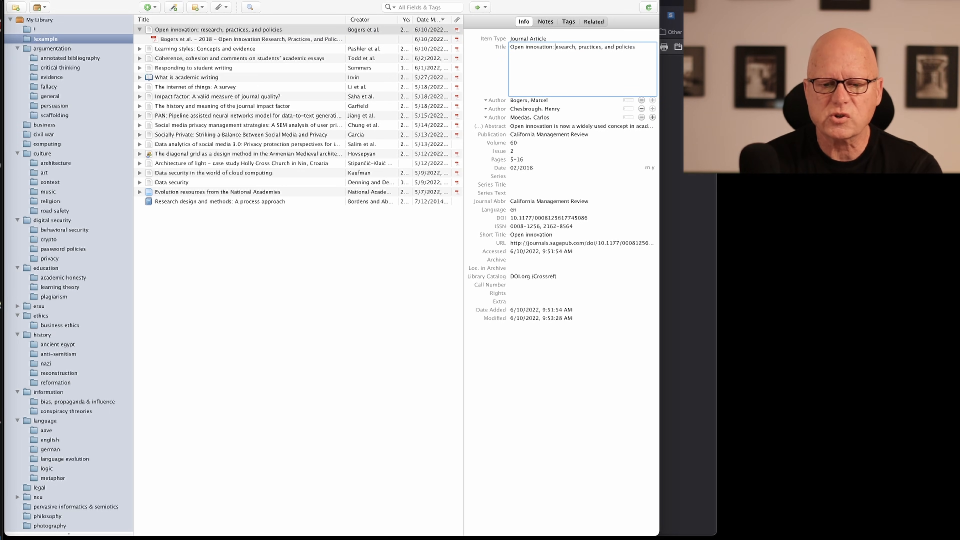
pyautogui.write('R')
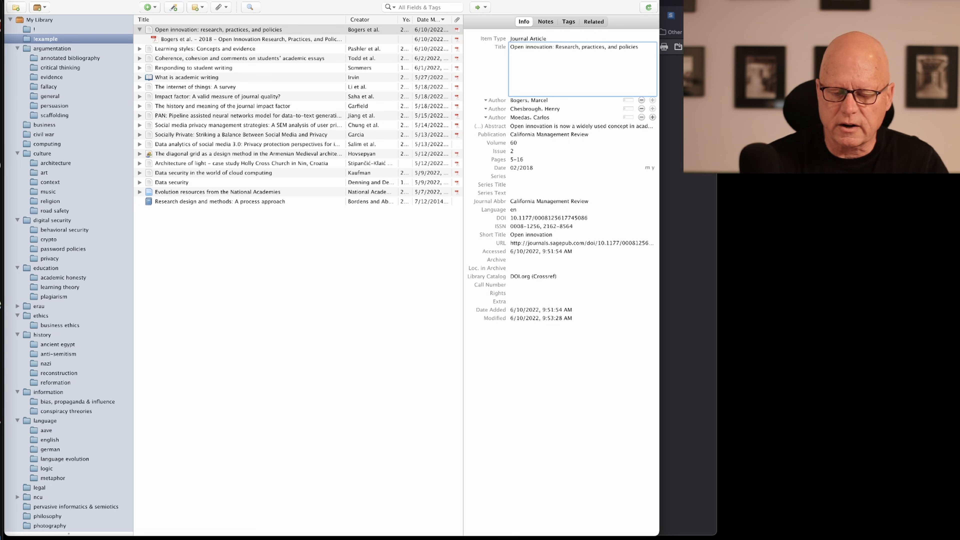
pyautogui.press('Return')
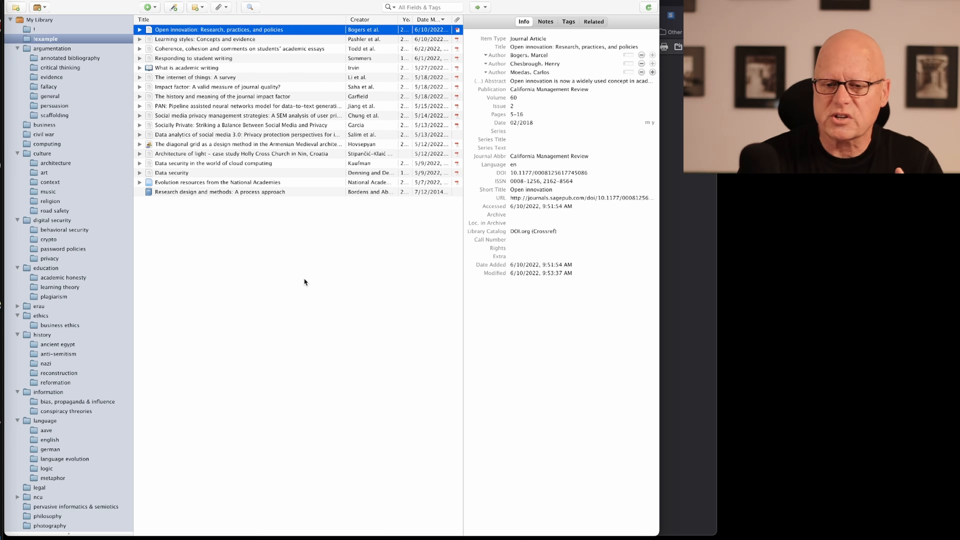
# Review the Open innovation article's bibliographic details, including its author, date and short title
pyautogui.click(533, 56)
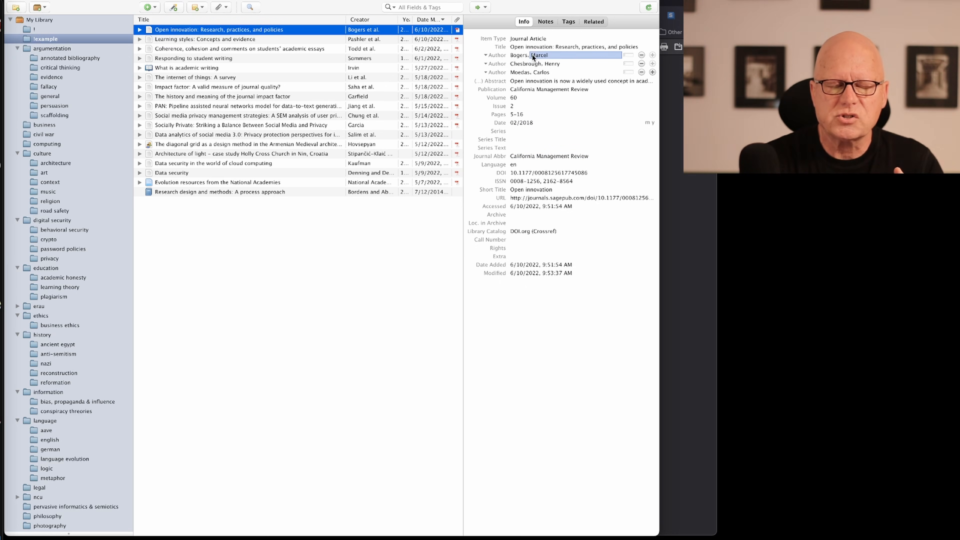
pyautogui.click(544, 122)
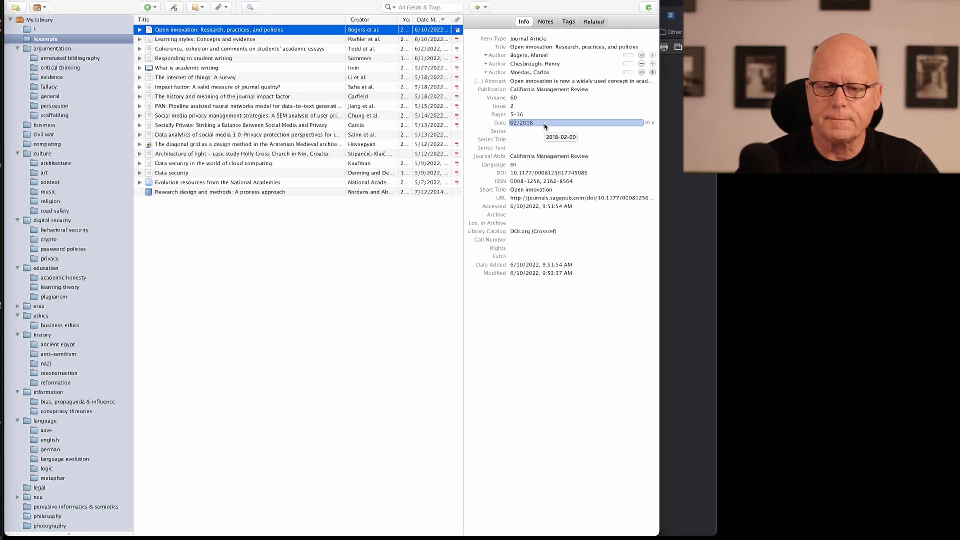
pyautogui.click(549, 190)
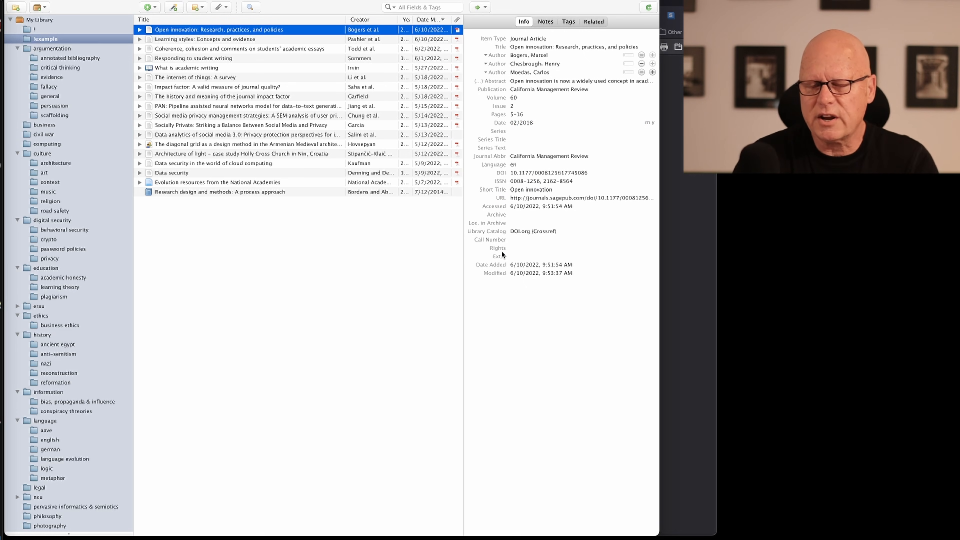
pyautogui.click(522, 125)
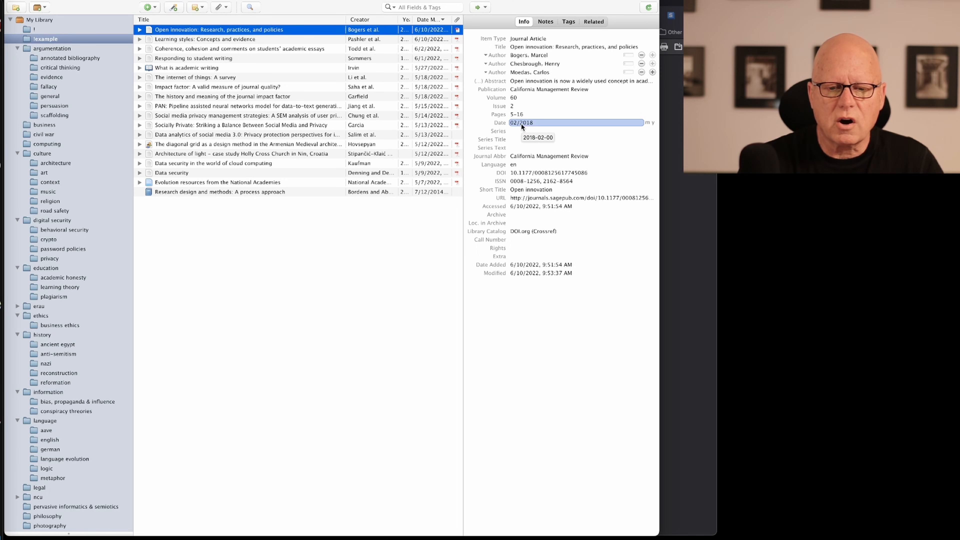
pyautogui.click(522, 124)
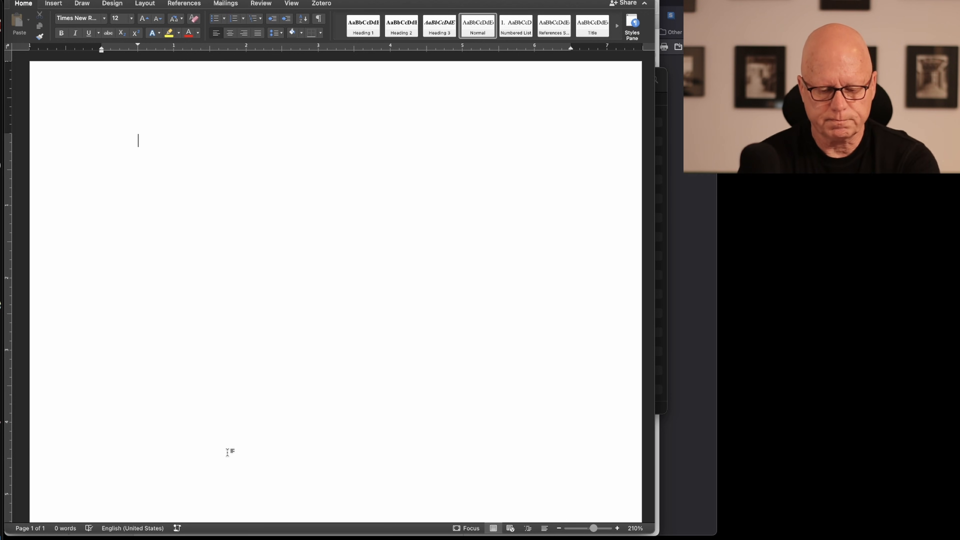
# Switch to the blank Word document and write the article's first author's surname followed by "et al. reported blah blah blah blah"
pyautogui.write('Bogers.')
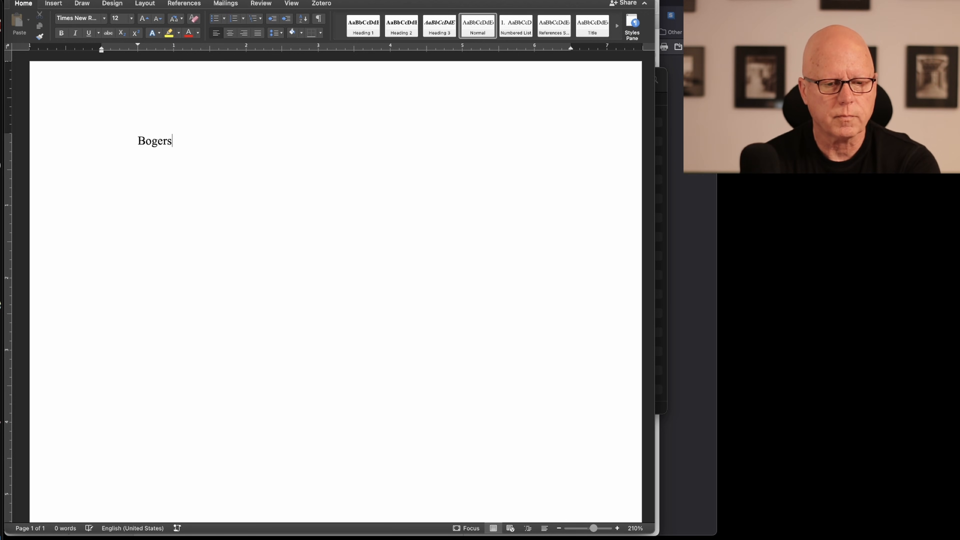
pyautogui.press('BackSpace')
pyautogui.press('BackSpace')
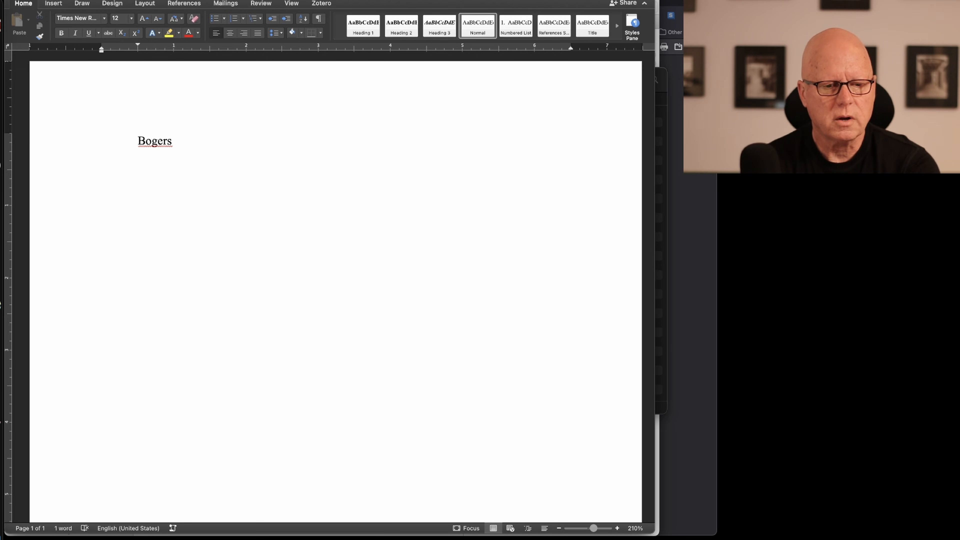
pyautogui.write('et ')
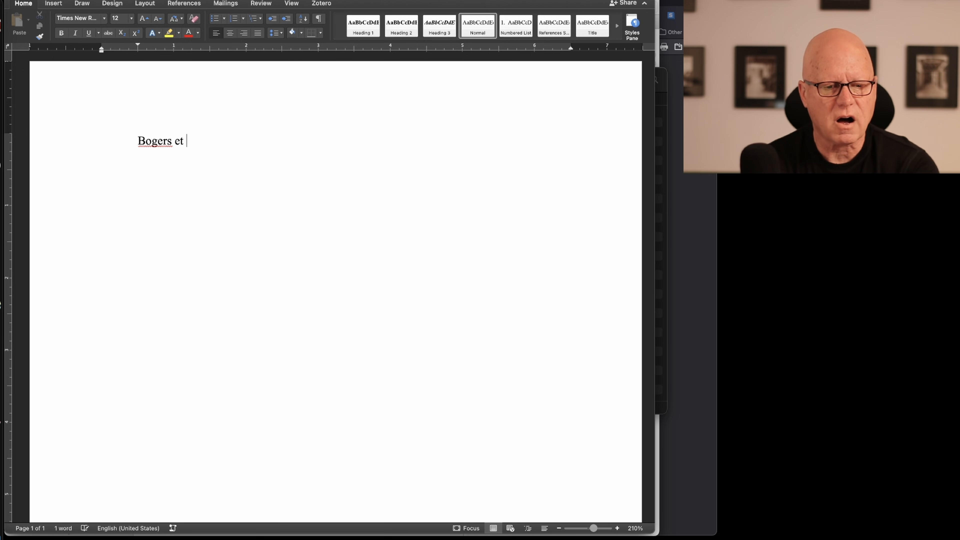
pyautogui.write('al. repo')
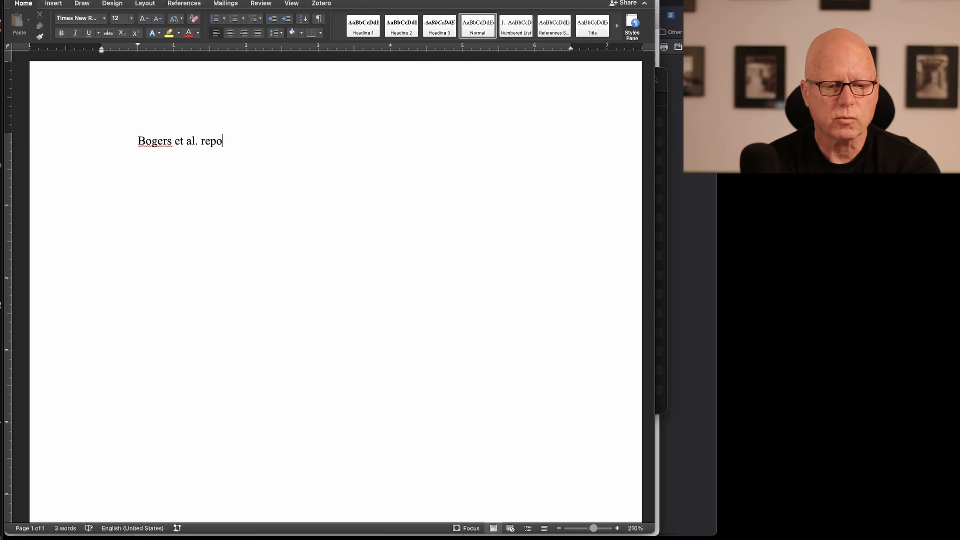
pyautogui.write('rted blah bla')
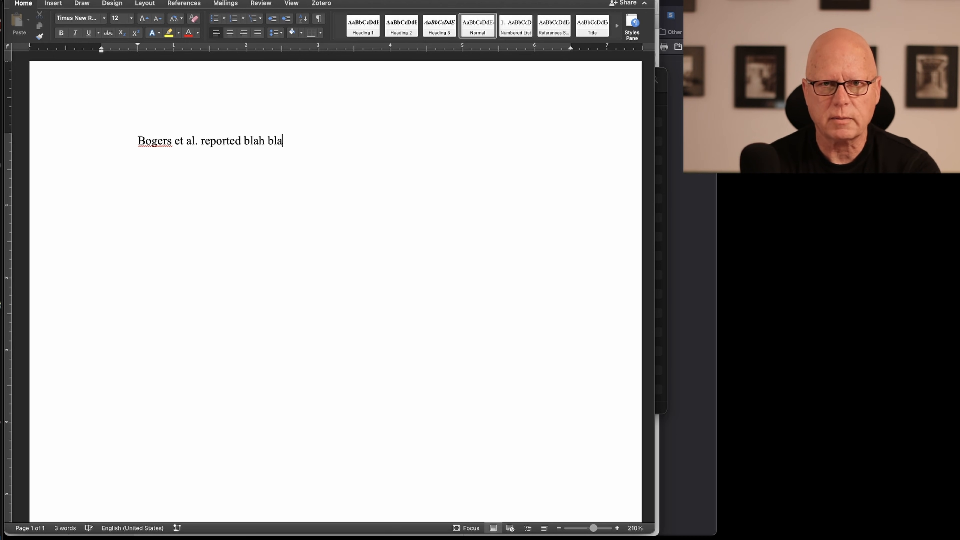
pyautogui.write('h blah blah')
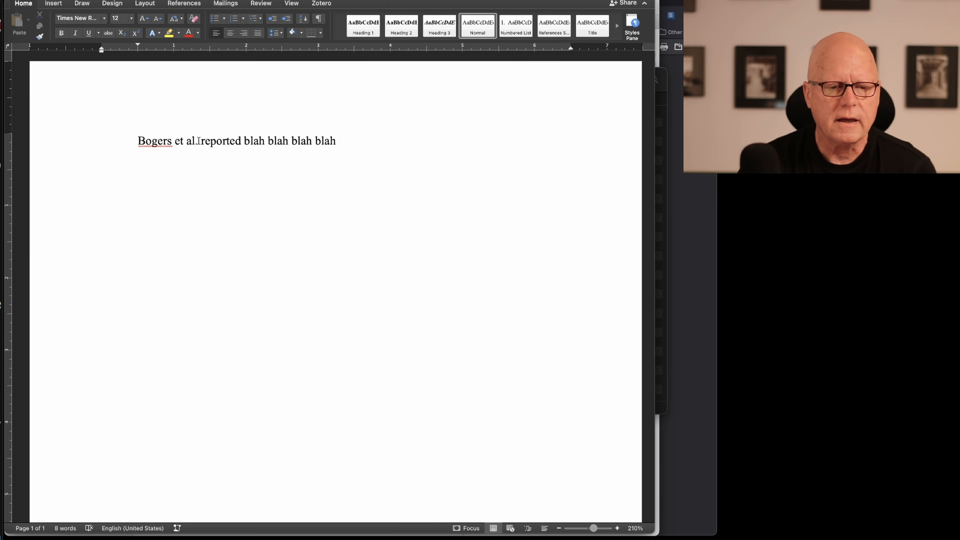
# Insert the year "(2018)" by hand between "et al." and "reported"
pyautogui.click(198, 140)
pyautogui.write('. ')
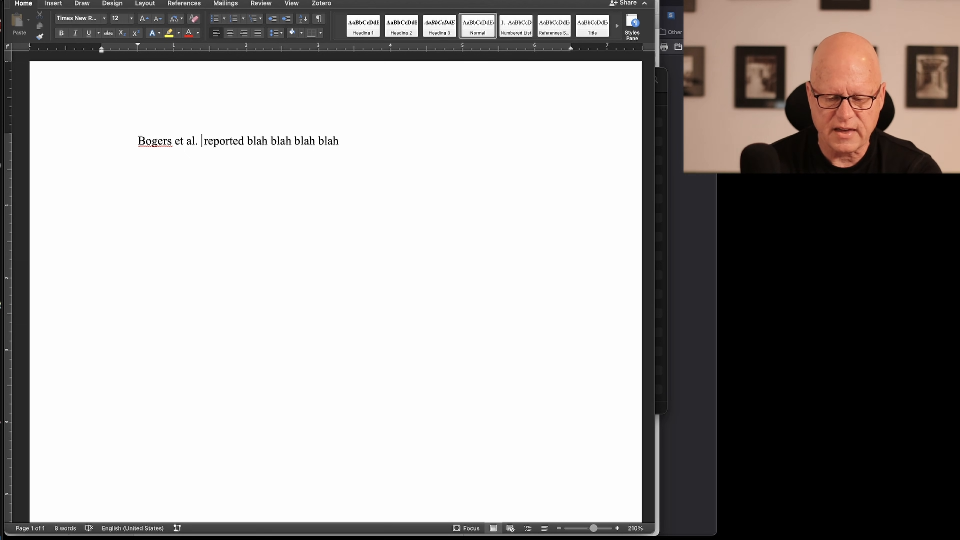
pyautogui.write('(20')
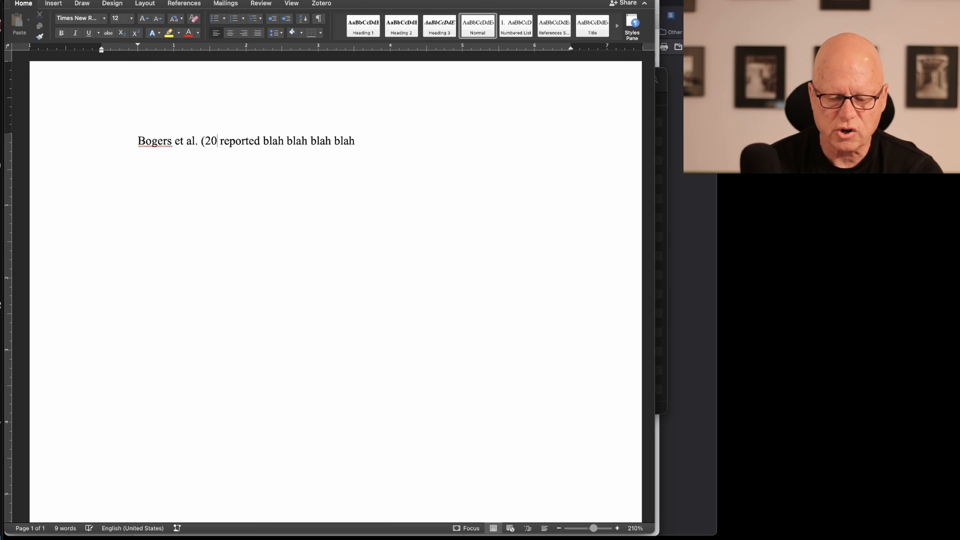
pyautogui.write('18)')
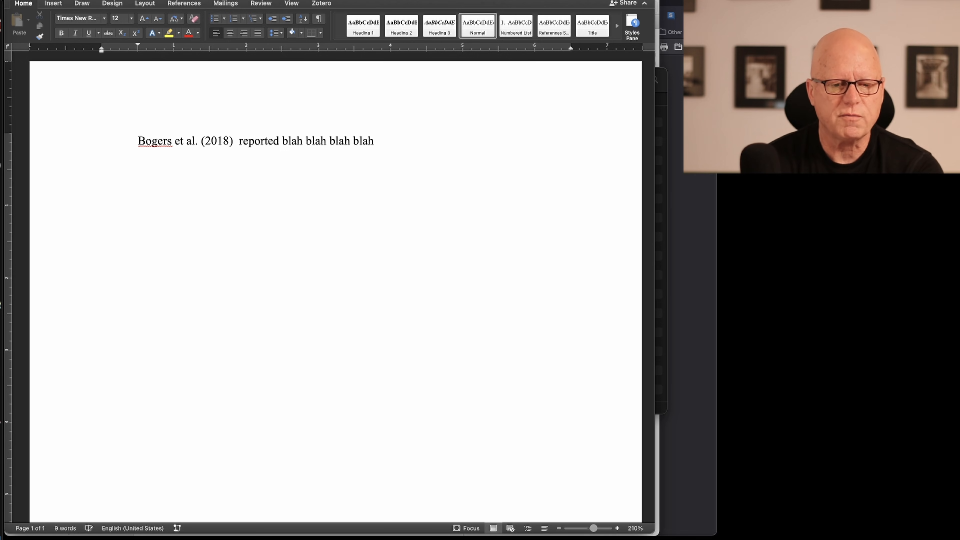
pyautogui.press('BackSpace')
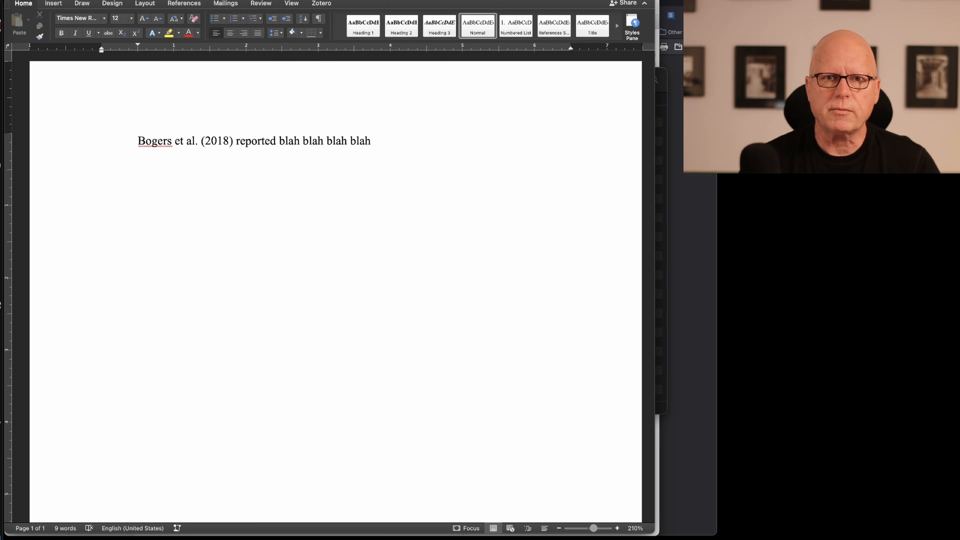
# Delete the hand-written year after "et al.", leaving the insertion point there
pyautogui.press('BackSpace')
pyautogui.press('BackSpace')
pyautogui.press('BackSpace')
pyautogui.press('BackSpace')
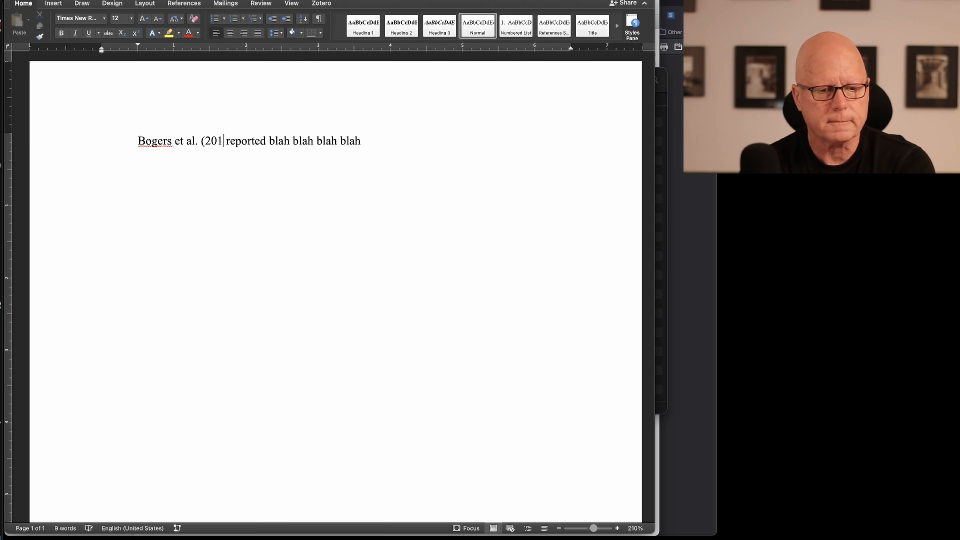
pyautogui.press('BackSpace')
pyautogui.press('BackSpace')
pyautogui.press('BackSpace')
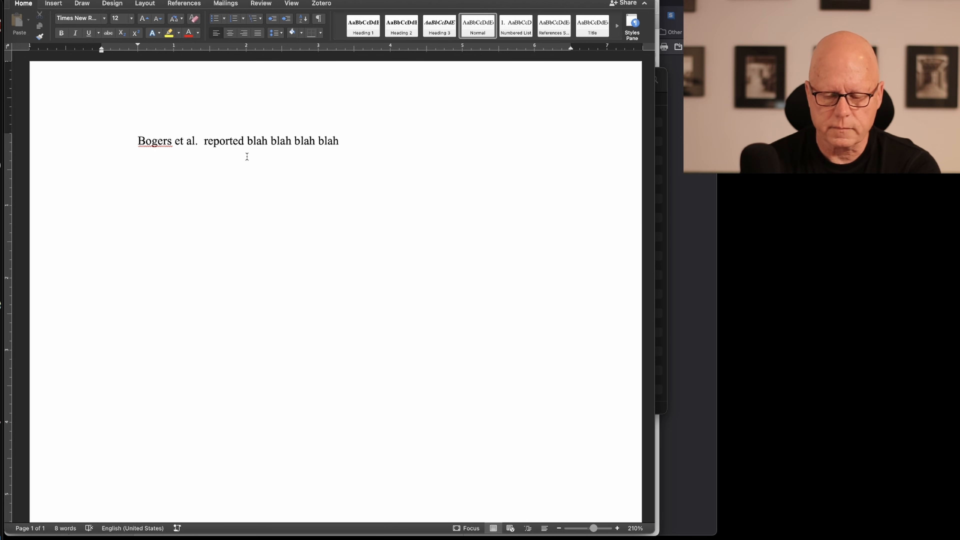
# Start a Zotero citation after "et al.", try a search by the first author's surname, and clear the search text
pyautogui.click(320, 4)
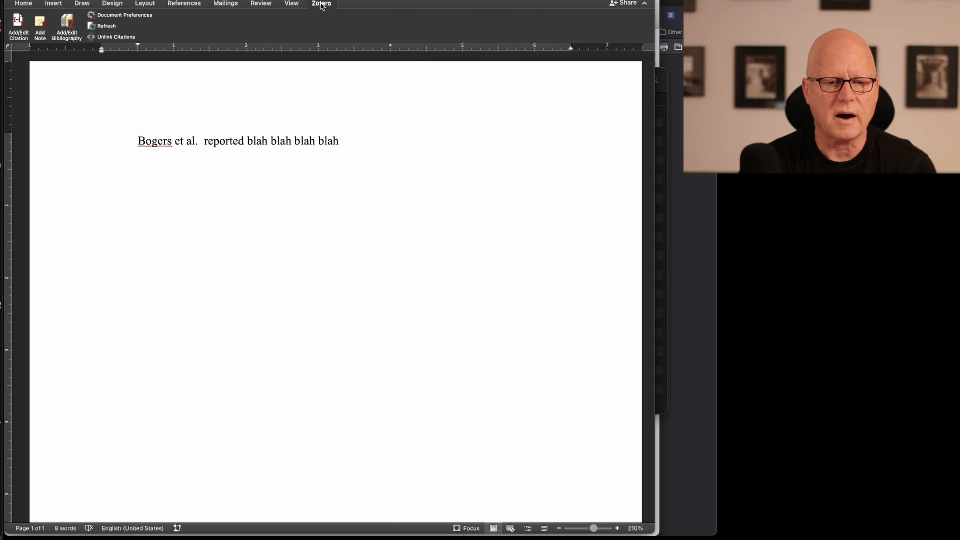
pyautogui.click(16, 34)
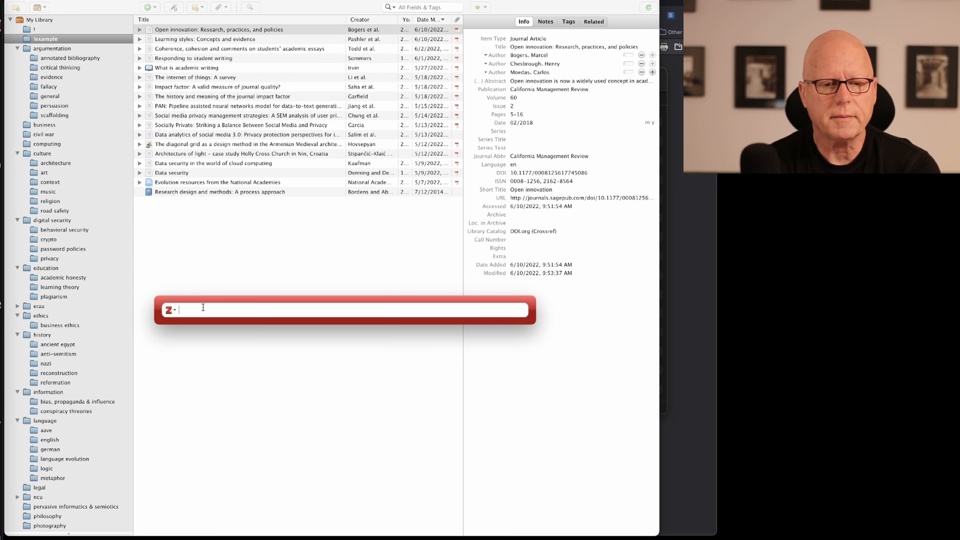
pyautogui.write('bogers')
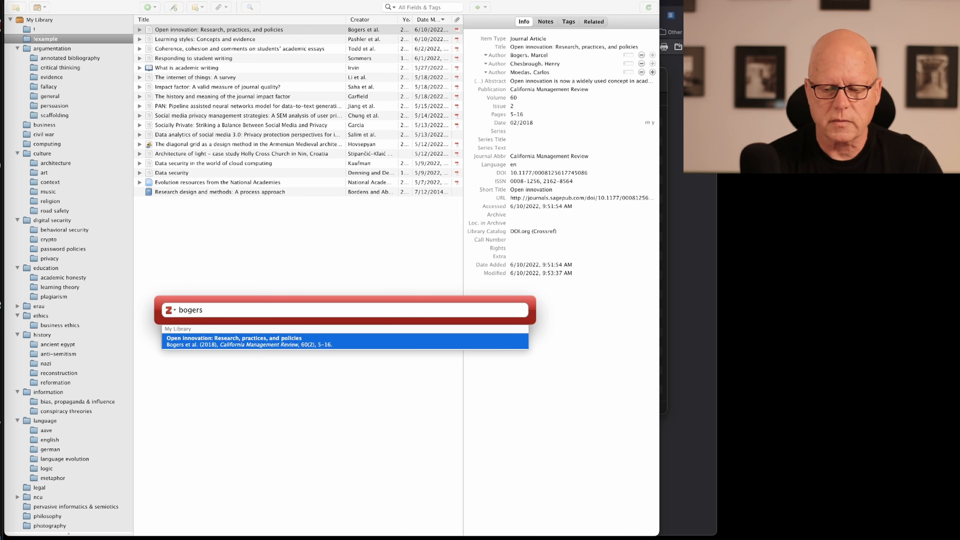
pyautogui.press('BackSpace')
pyautogui.press('BackSpace')
pyautogui.press('BackSpace')
pyautogui.press('BackSpace')
pyautogui.press('BackSpace')
pyautogui.press('BackSpace')
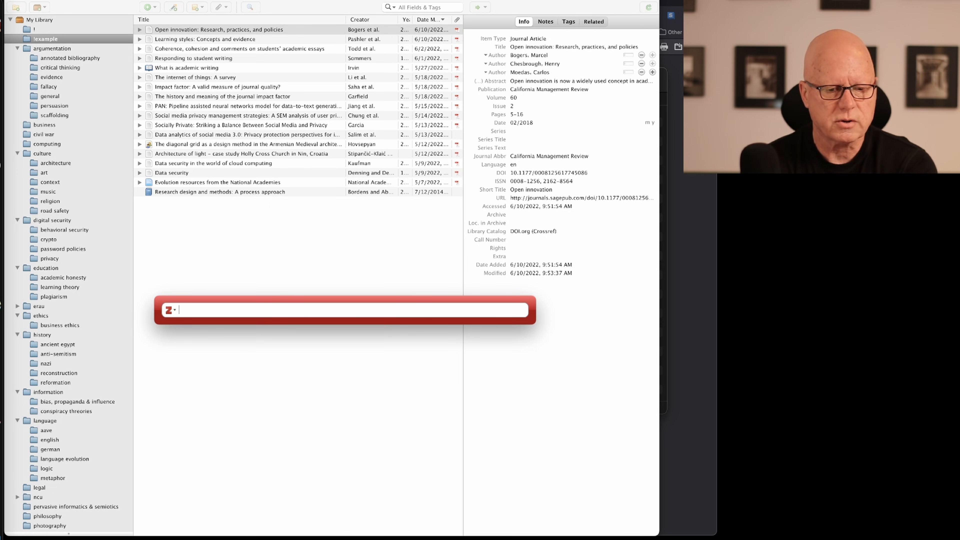
# Find the article by searching "open innovation" and insert its citation with the author omitted
pyautogui.write('open innov')
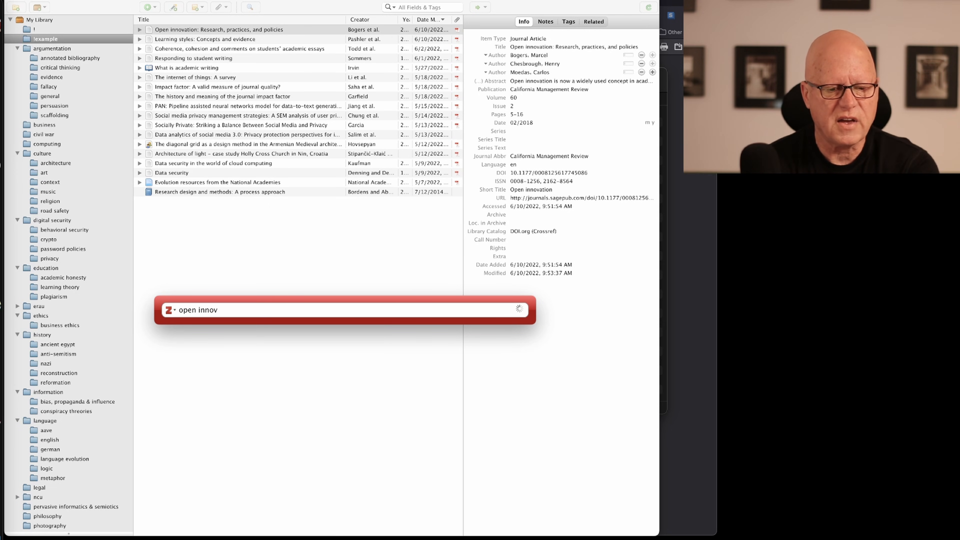
pyautogui.write('ation')
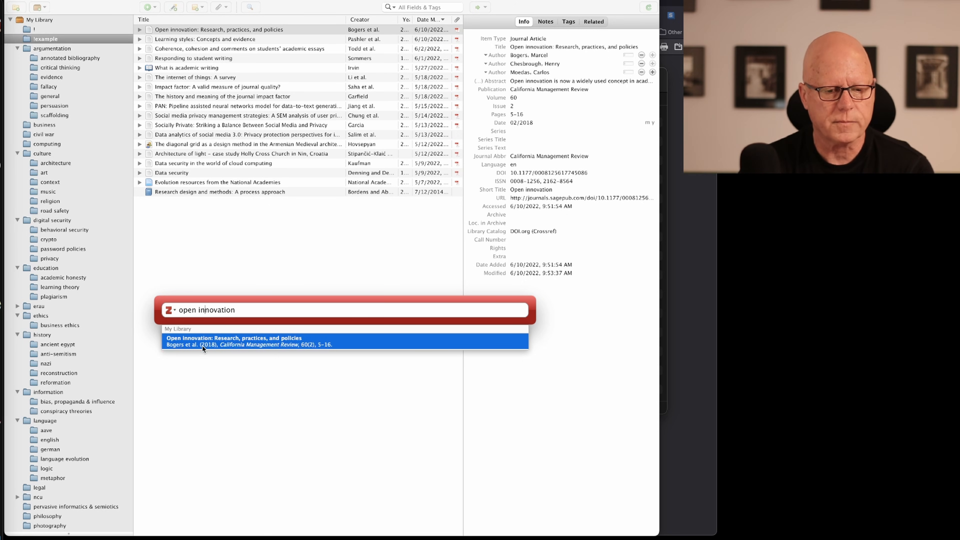
pyautogui.click(221, 339)
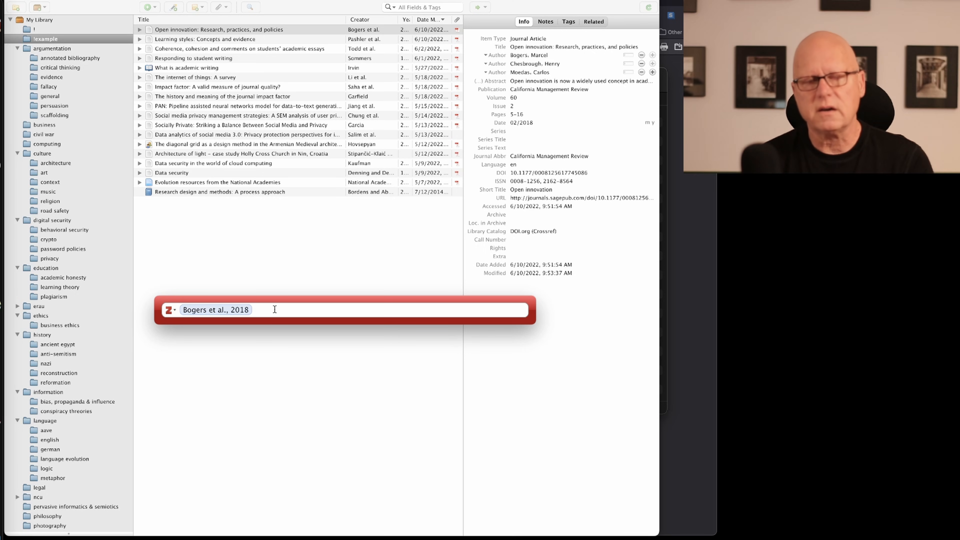
pyautogui.click(220, 309)
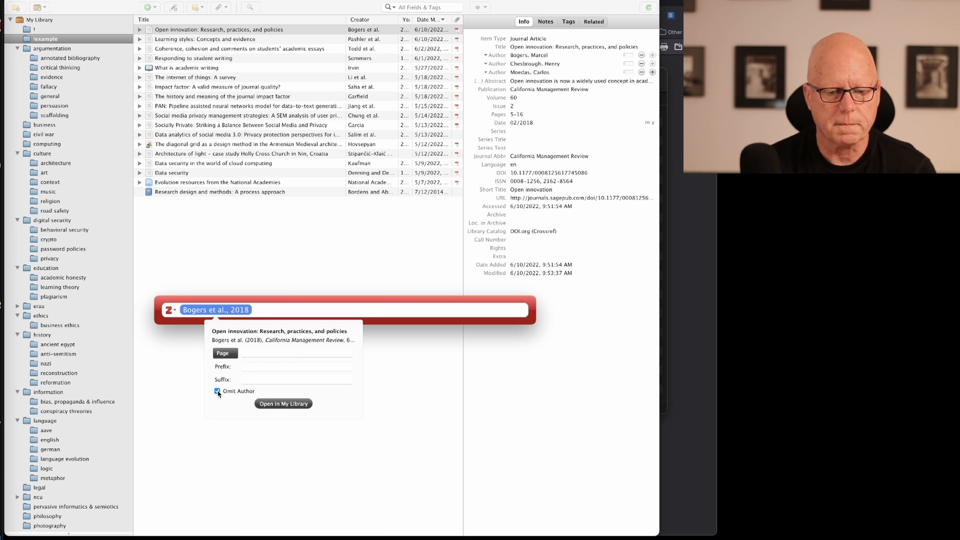
pyautogui.click(290, 309)
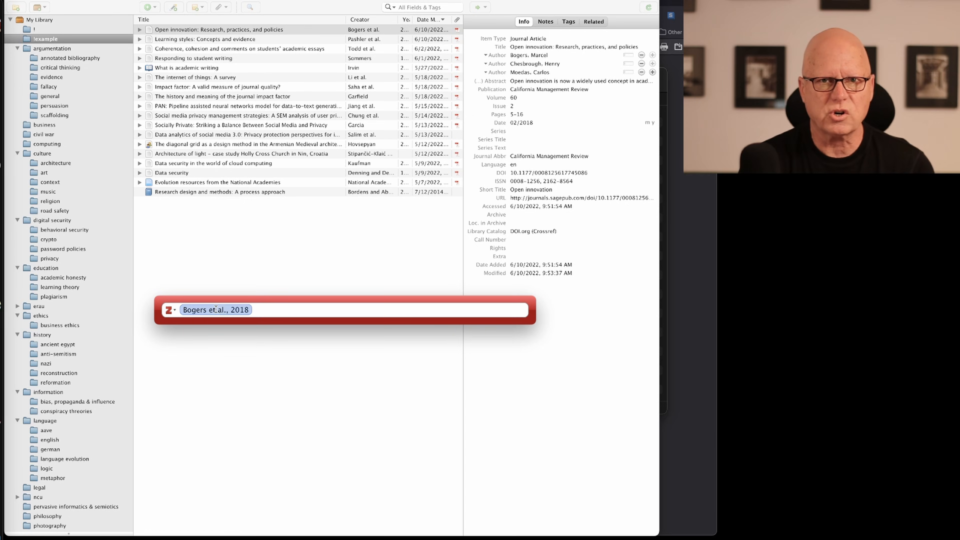
pyautogui.press('Return')
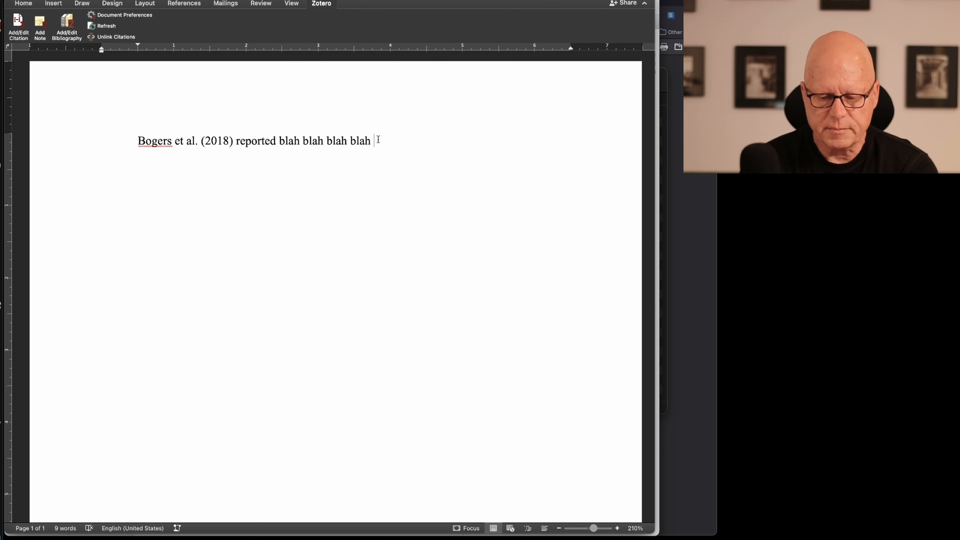
# End the sentence with a period and add a "References" heading below it, leaving a blank line between and a new line after
pyautogui.write('.')
pyautogui.press('Return')
pyautogui.press('Return')
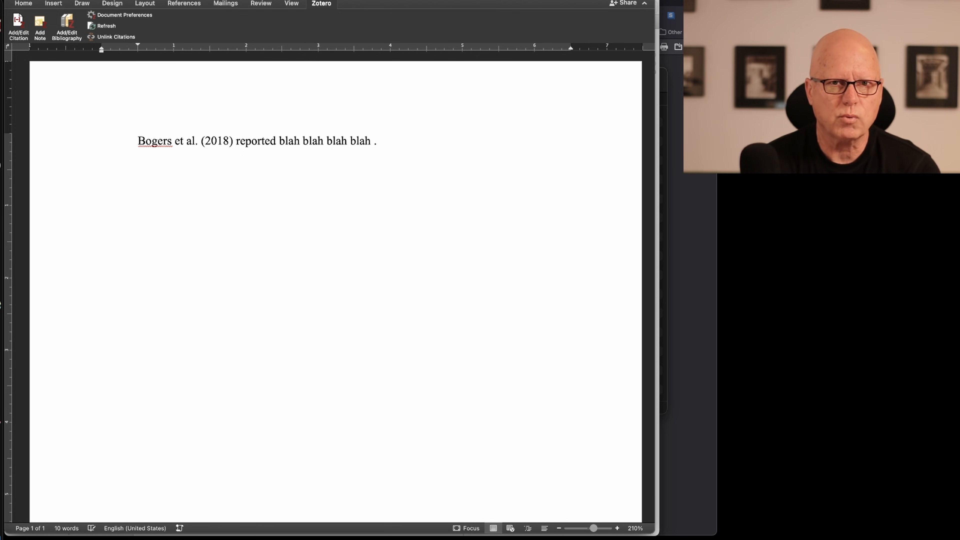
pyautogui.write('Re')
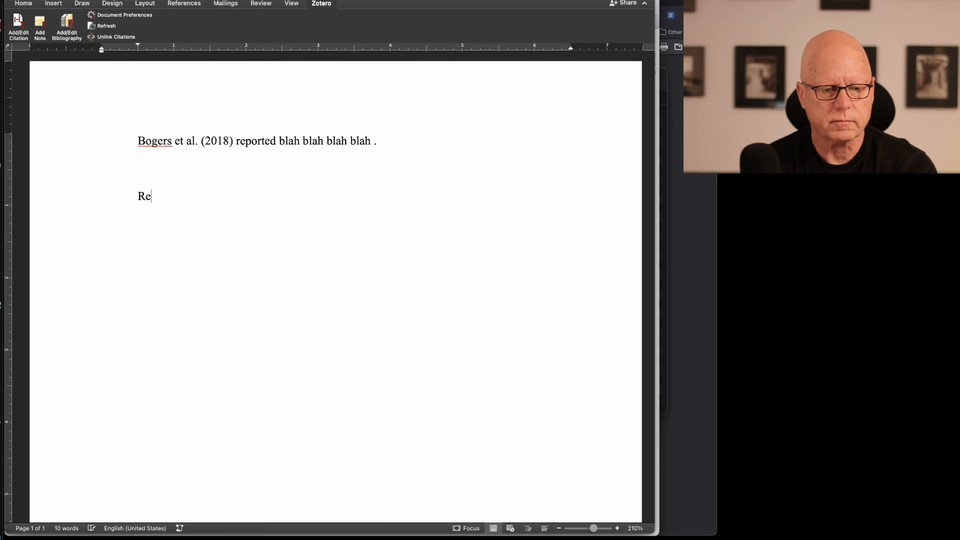
pyautogui.write('ferences')
pyautogui.press('Return')
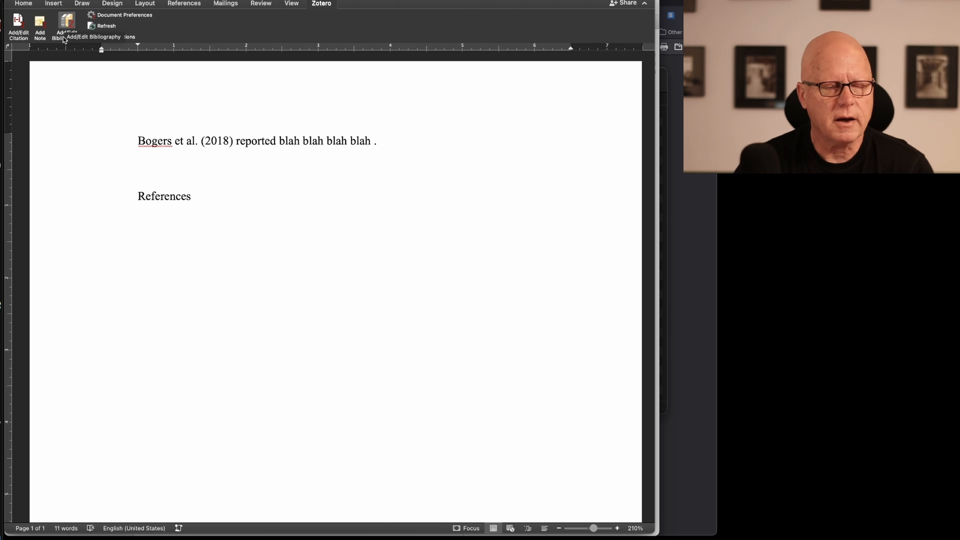
# Insert the Zotero bibliography under the "References" heading and check the author names in its entry
pyautogui.click(68, 22)
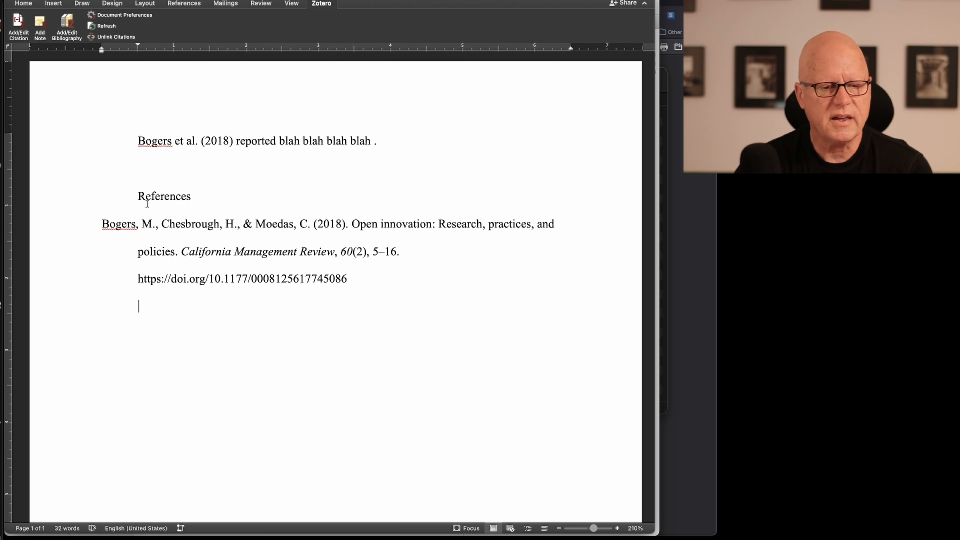
pyautogui.moveTo(105, 224); pyautogui.dragTo(181, 226)
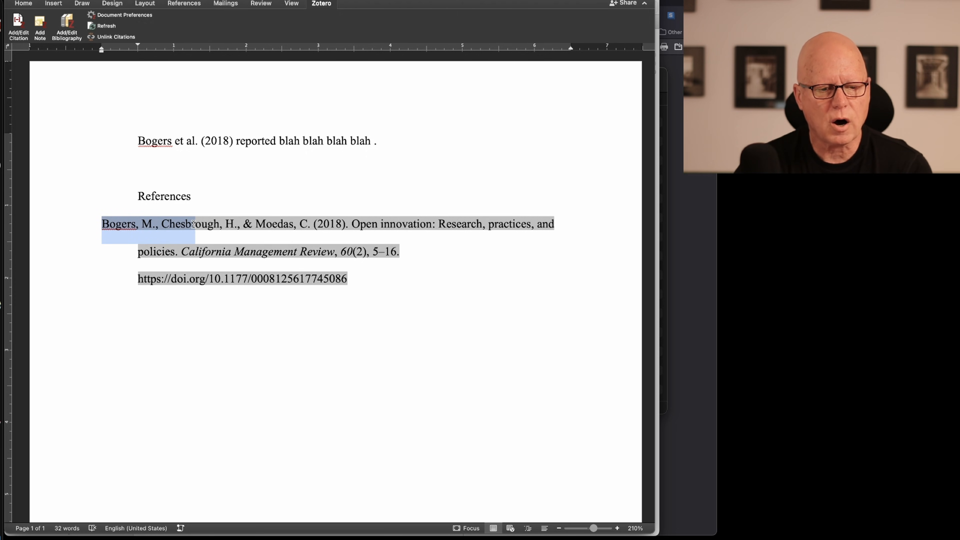
pyautogui.click(206, 223)
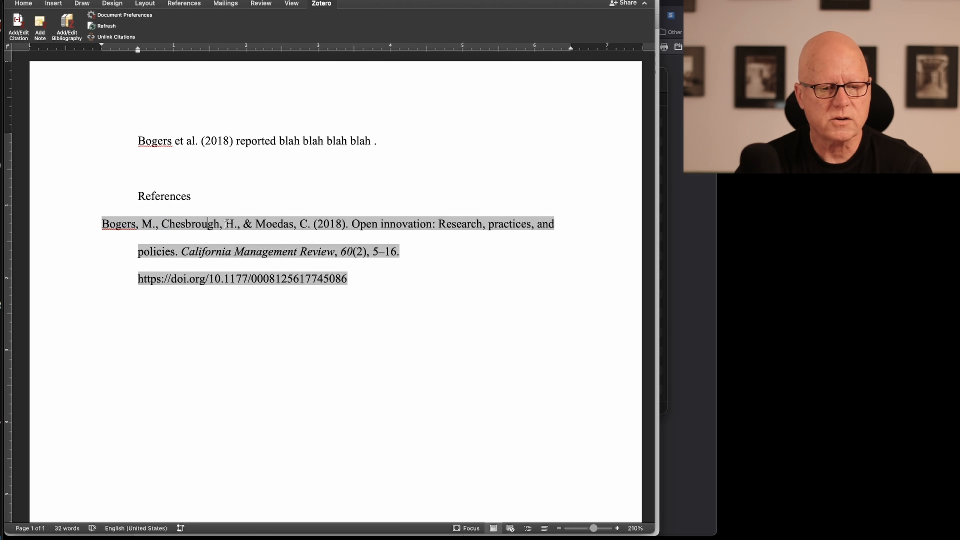
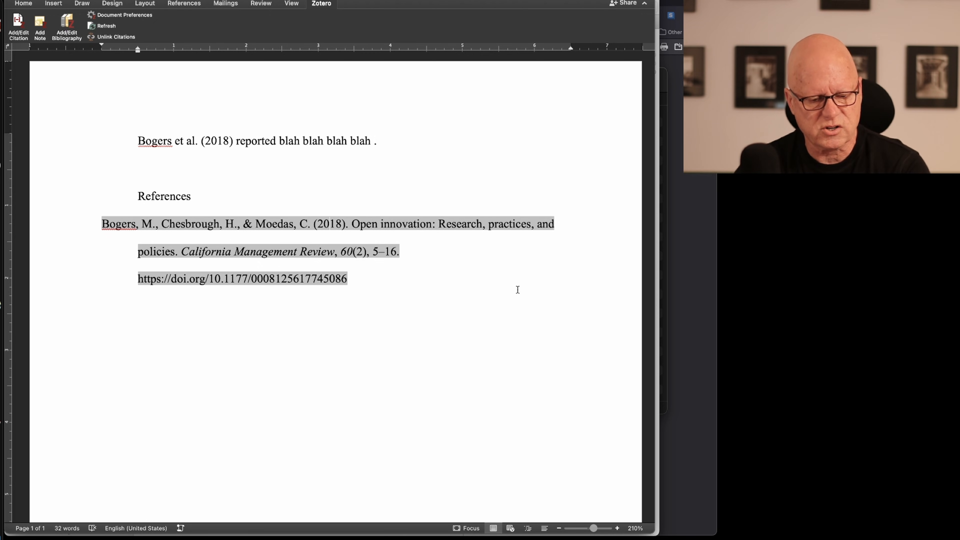
# Compare the reference entry with the article's PDF in Firefox and its title field in Zotero, and return to the Word document
pyautogui.press('super+Tab')
pyautogui.click(518, 294)
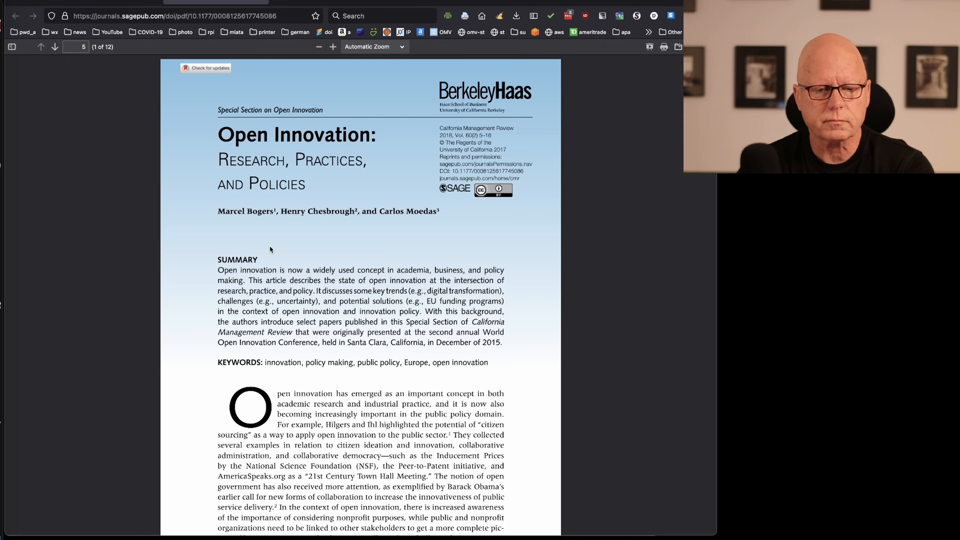
pyautogui.press('super+Tab')
pyautogui.press('super+Tab')
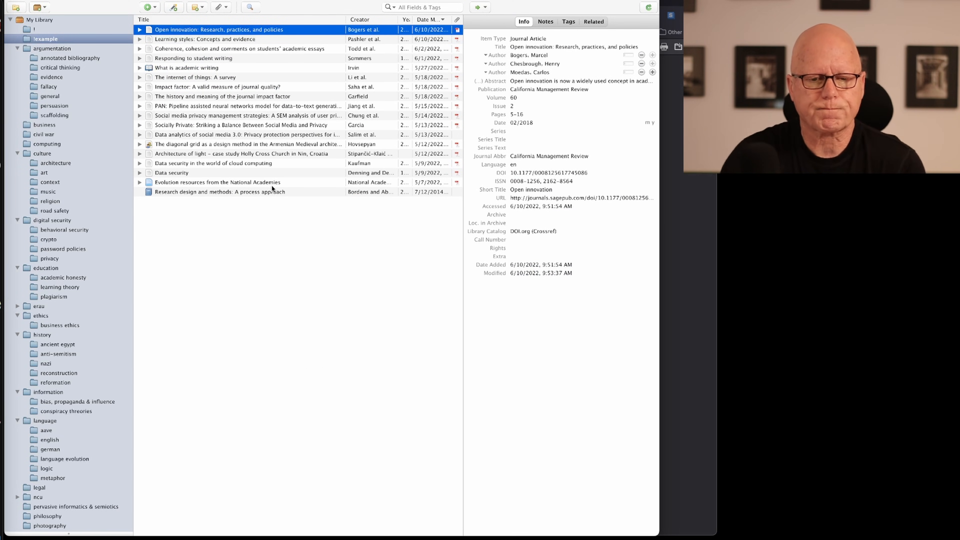
pyautogui.click(548, 48)
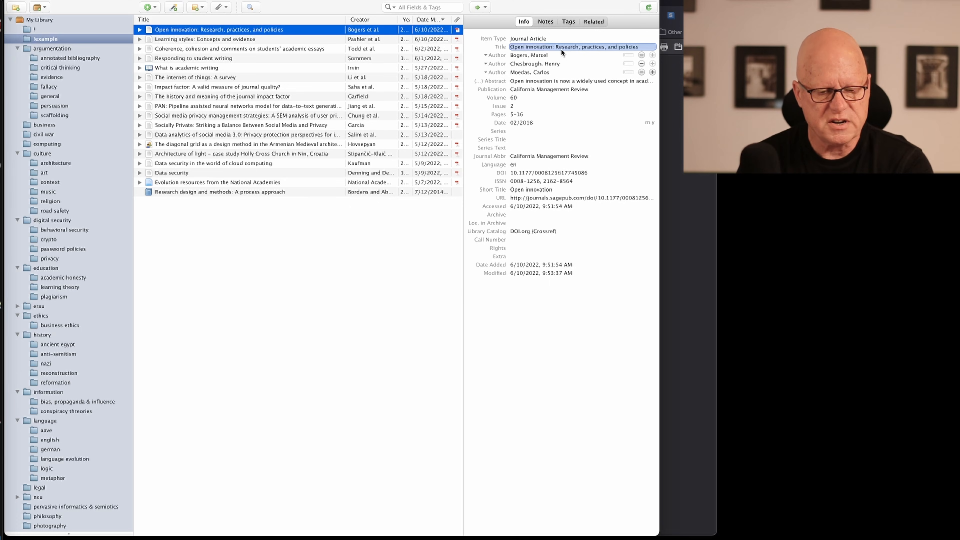
pyautogui.press('super+Tab')
pyautogui.press('super+Tab')
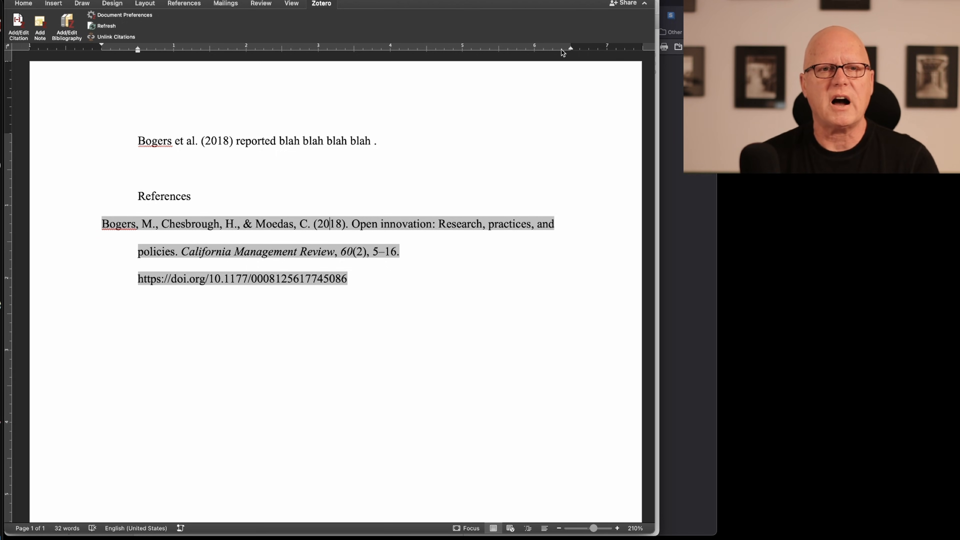
pyautogui.click(344, 360)
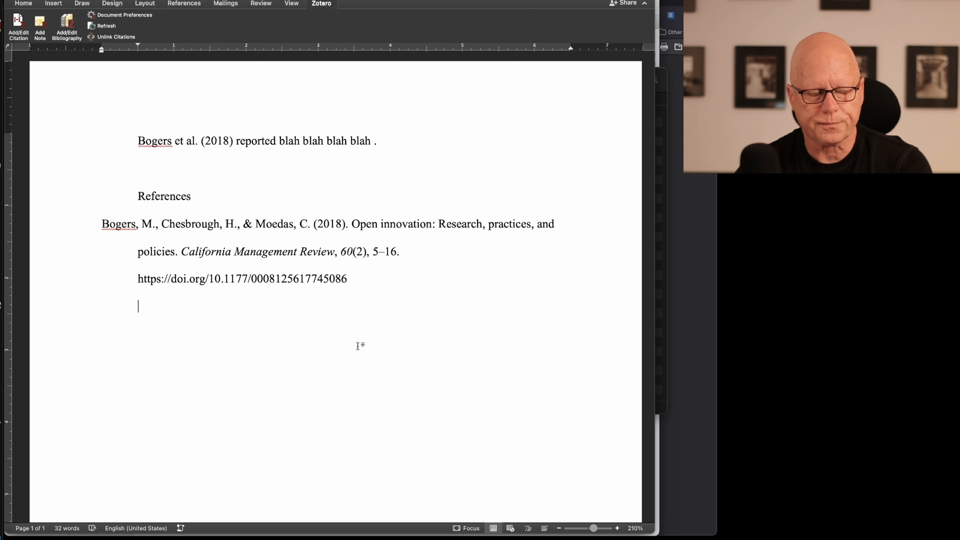
# Switch to Zotero and examine the bibliographic details of the article "Learning styles: Concepts and evidence"
pyautogui.click(2, 323)
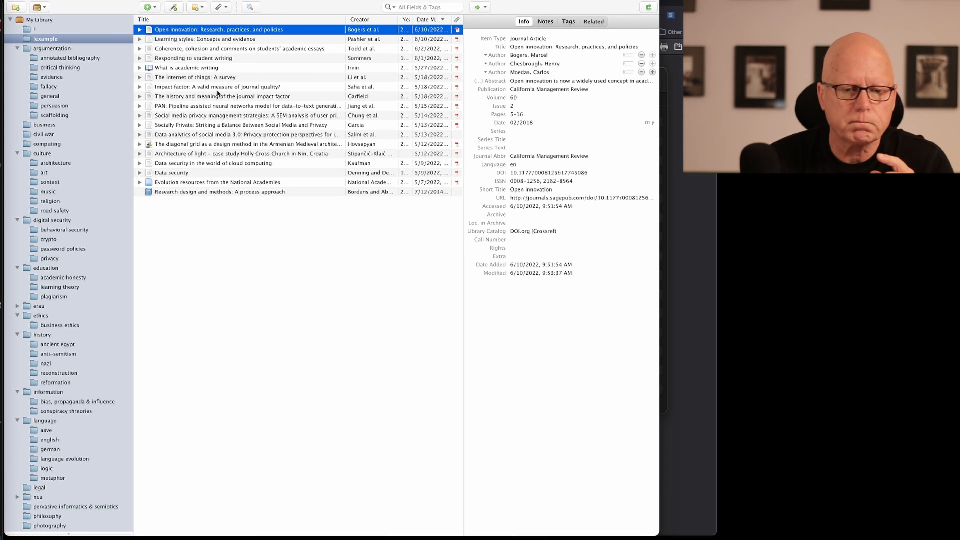
pyautogui.click(176, 39)
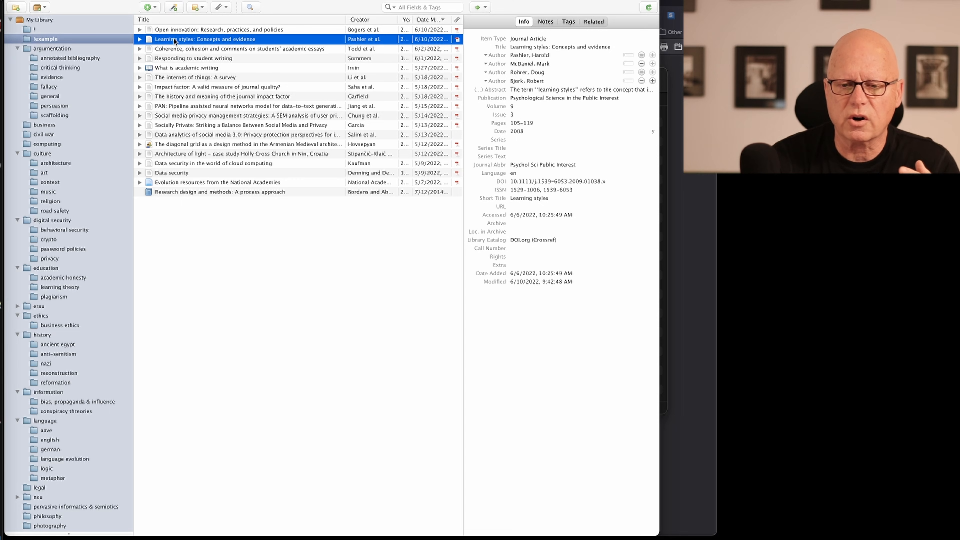
pyautogui.click(521, 47)
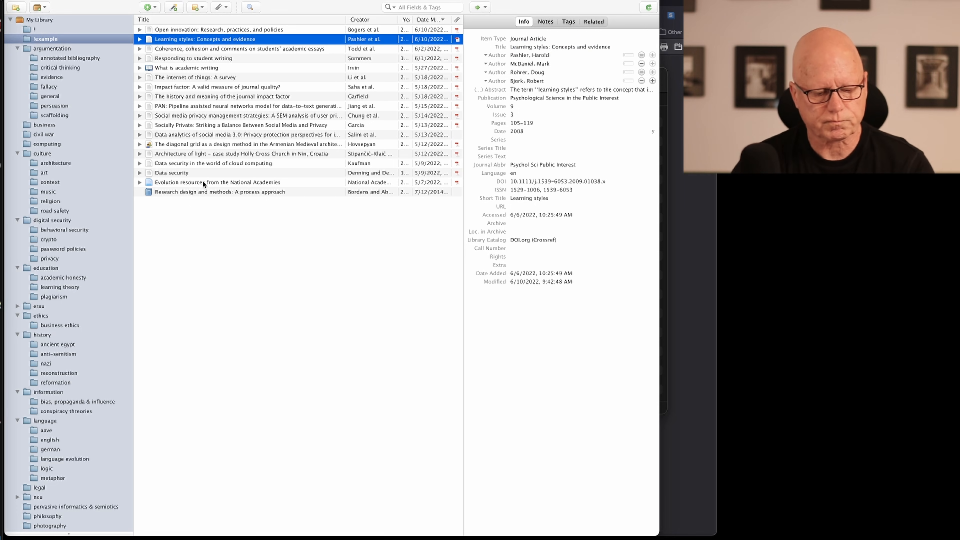
# Back in Word, replace the sentence's final period with "; this is not reported by all scholars" and a trailing space
pyautogui.press('super+Tab')
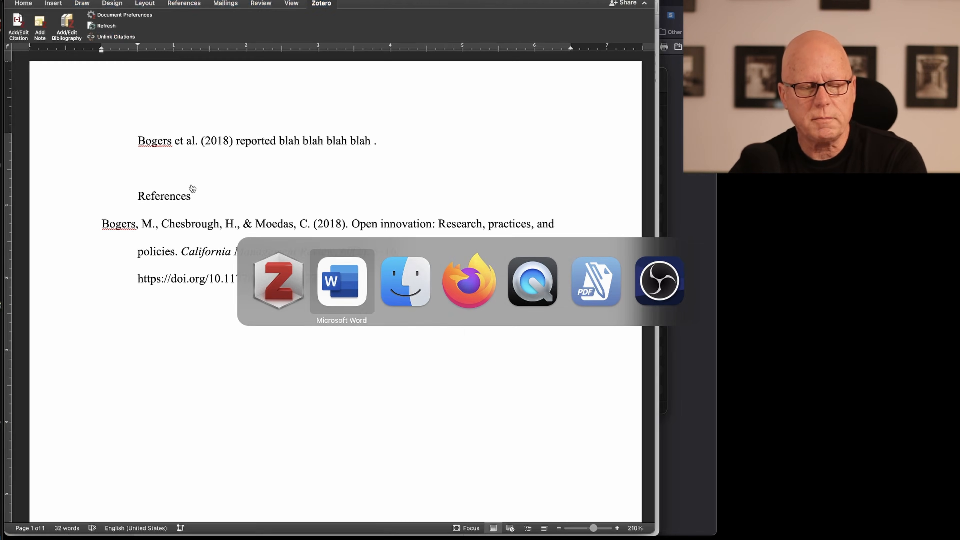
pyautogui.click(399, 143)
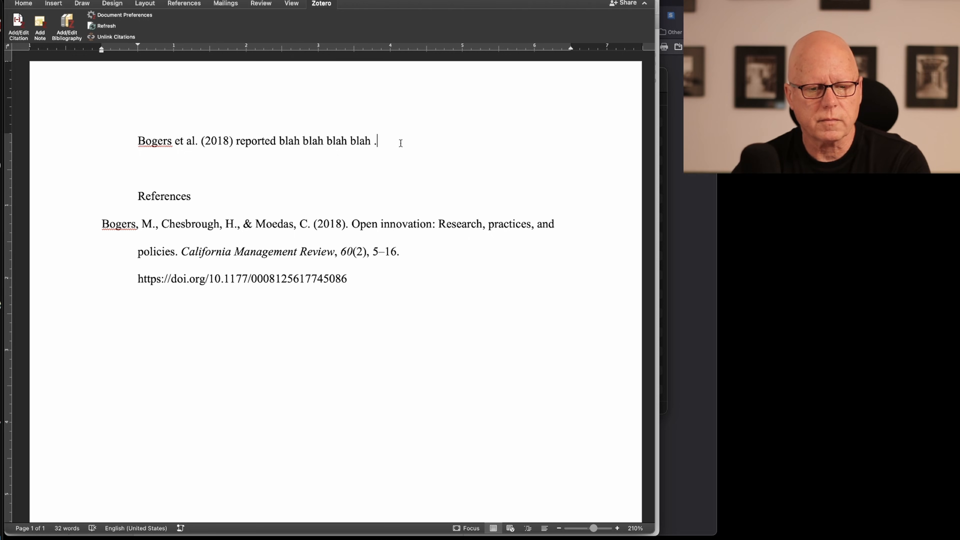
pyautogui.press('BackSpace')
pyautogui.press('BackSpace')
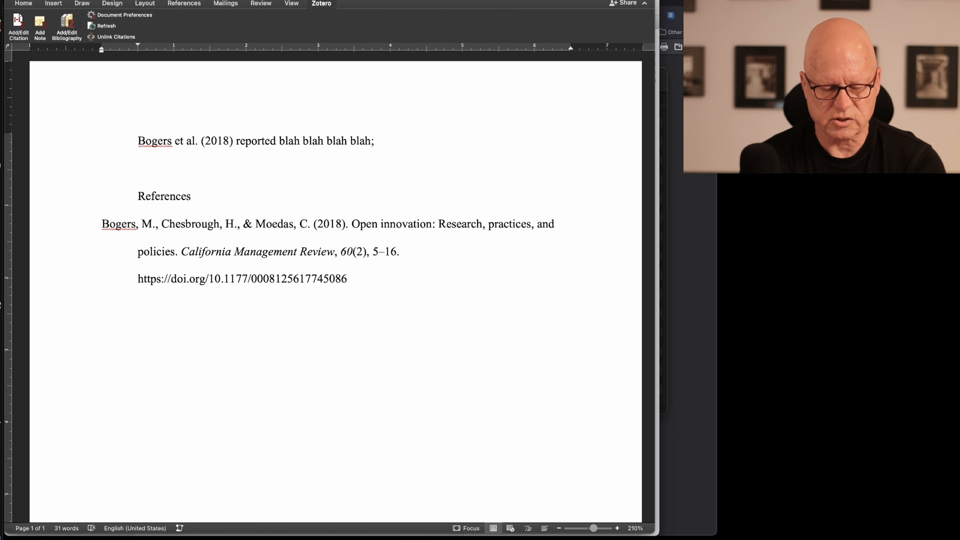
pyautogui.write('this is no')
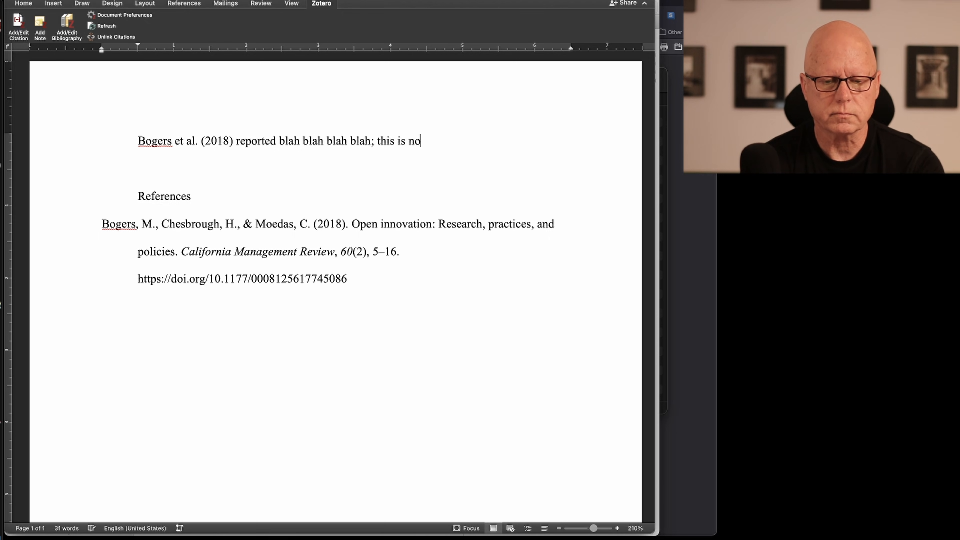
pyautogui.write('t repo')
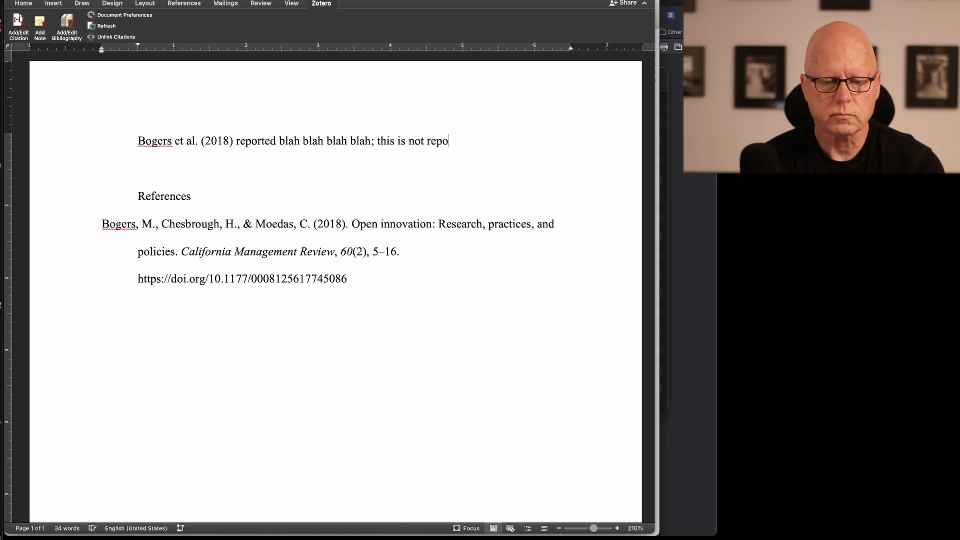
pyautogui.write('rted by all ')
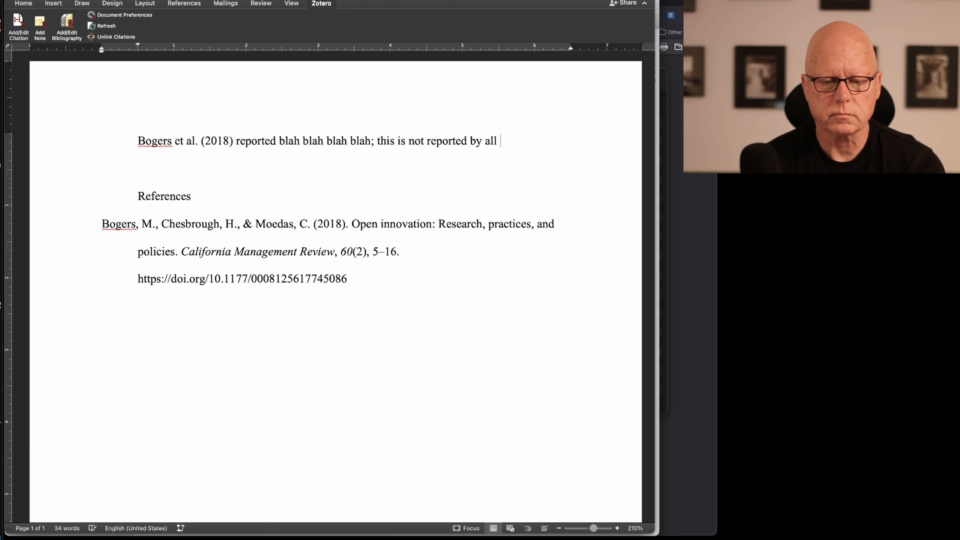
pyautogui.write('scholars')
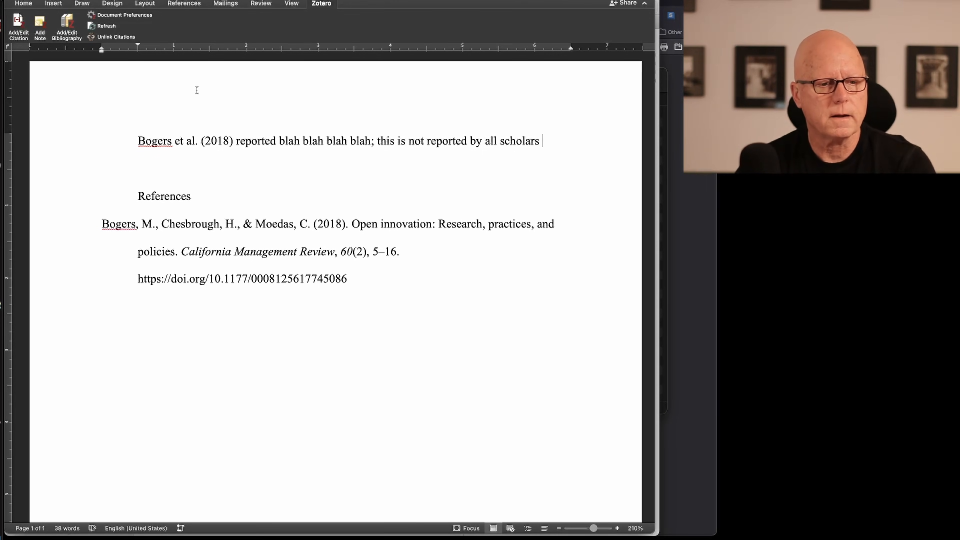
# Start a Zotero citation after "scholars" and select "Learning styles: Concepts and evidence" by searching "learning and concepts"
pyautogui.click(18, 22)
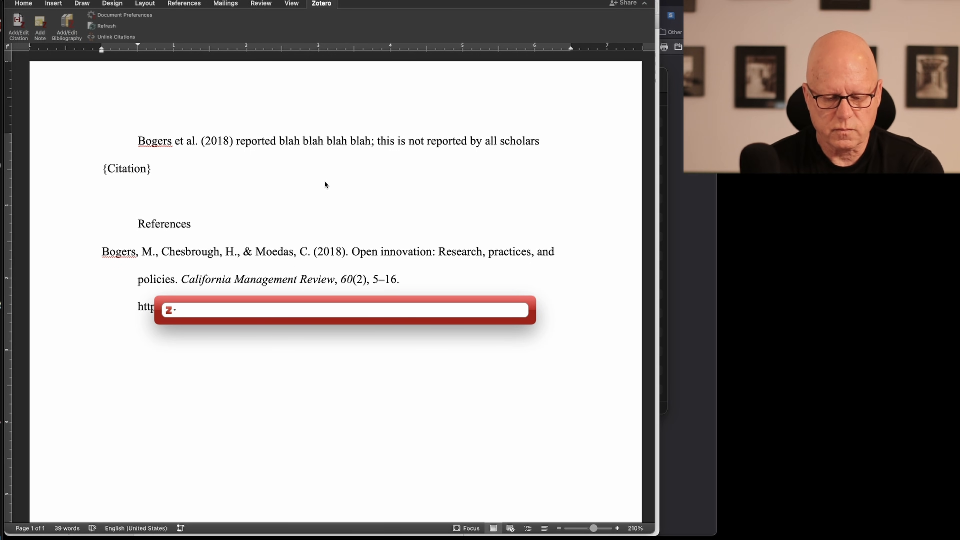
pyautogui.write('learning ')
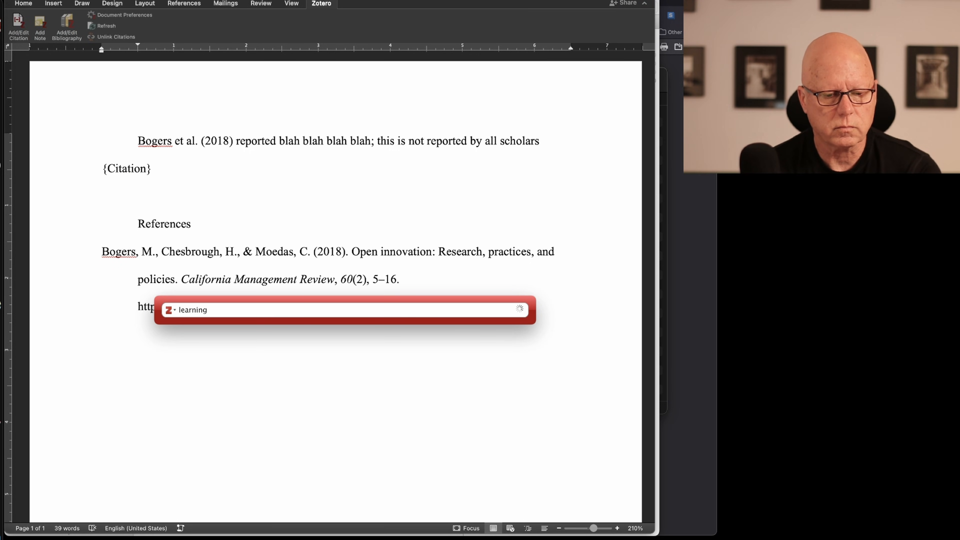
pyautogui.write('and')
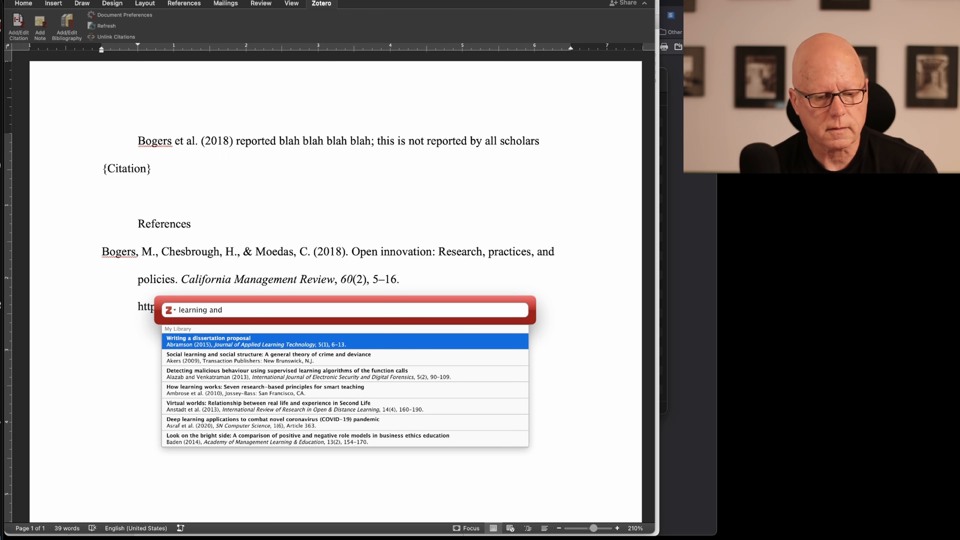
pyautogui.write(' concepts')
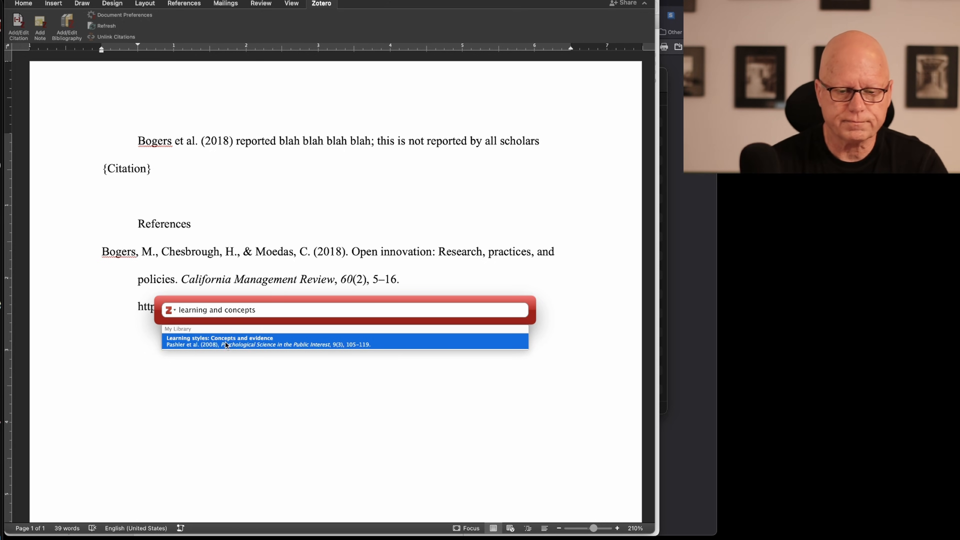
pyautogui.click(203, 343)
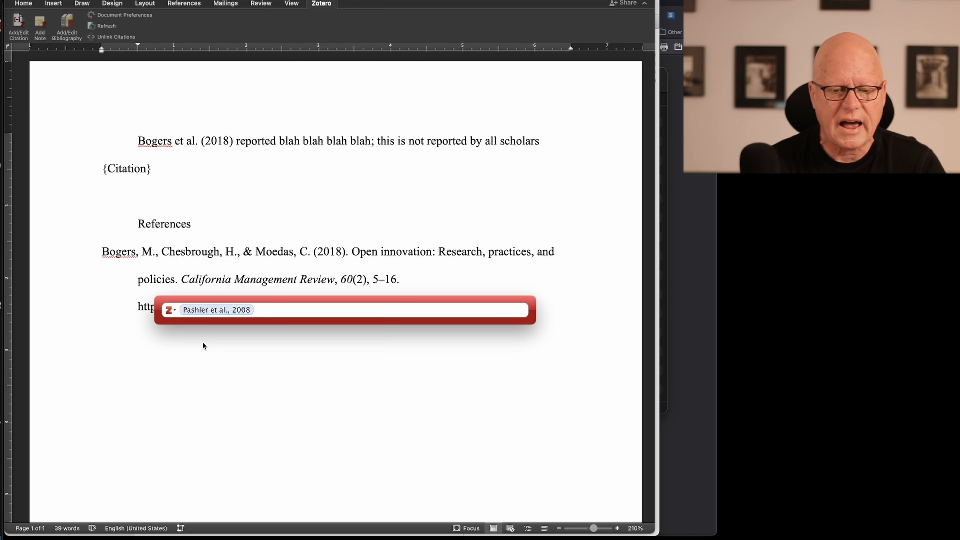
pyautogui.hscroll(1, 204, 345)
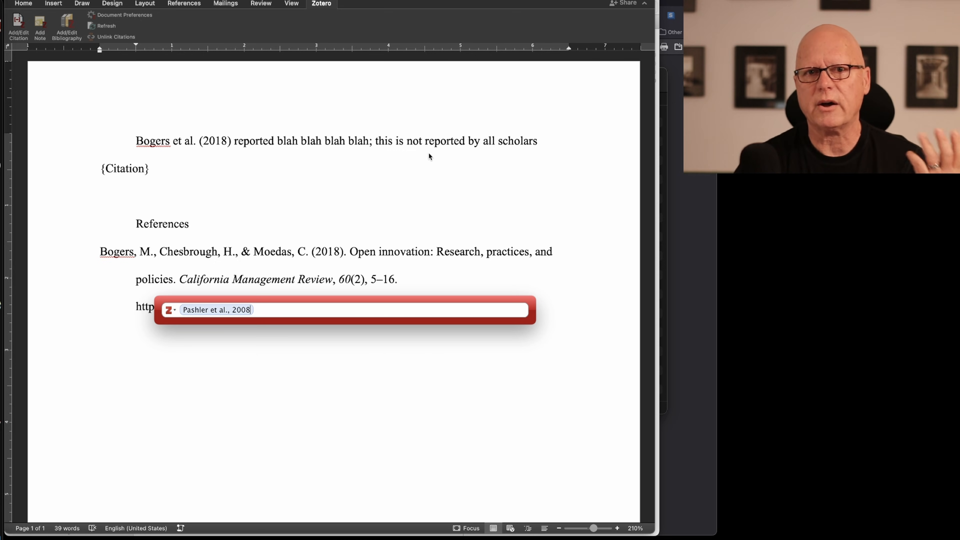
# Give the "Learning styles" citation the prefix "see" and insert it into the sentence
pyautogui.click(193, 310)
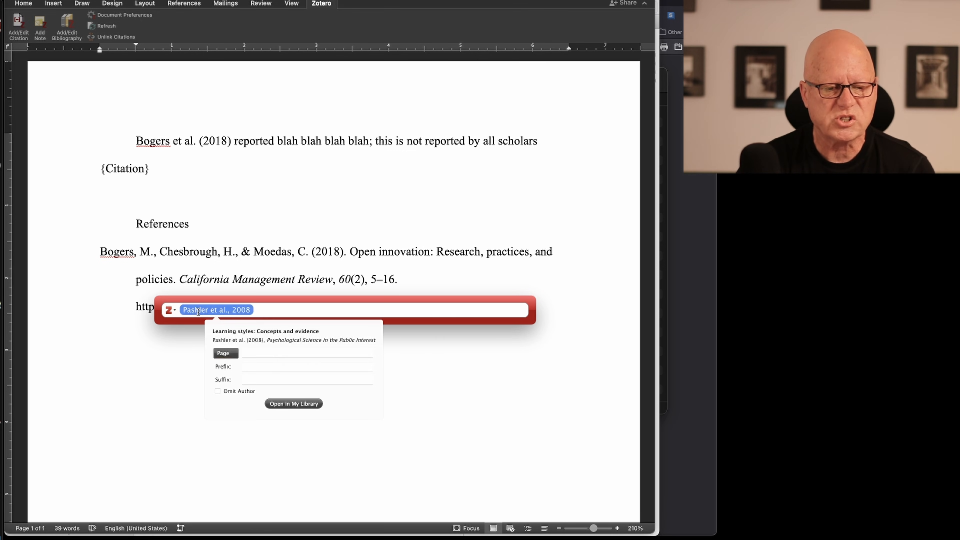
pyautogui.click(248, 366)
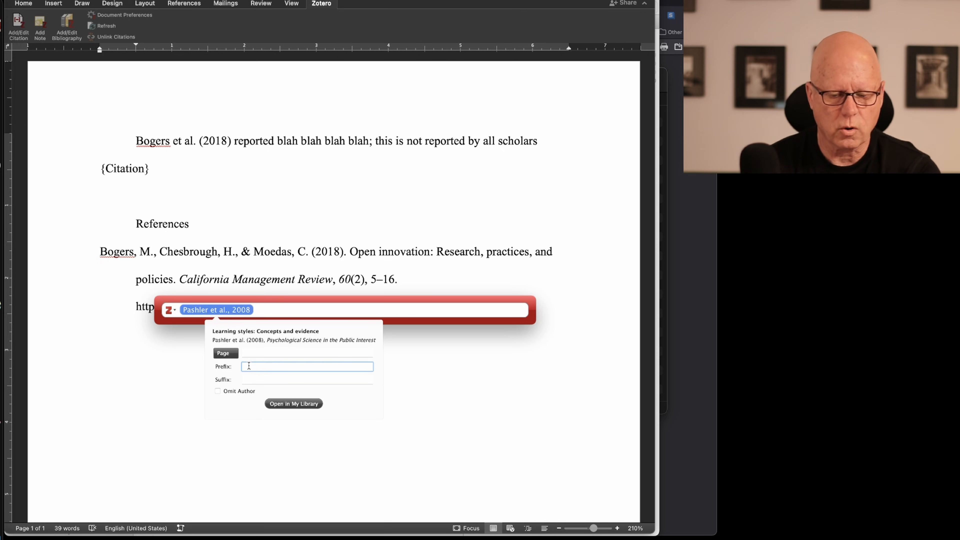
pyautogui.write('see')
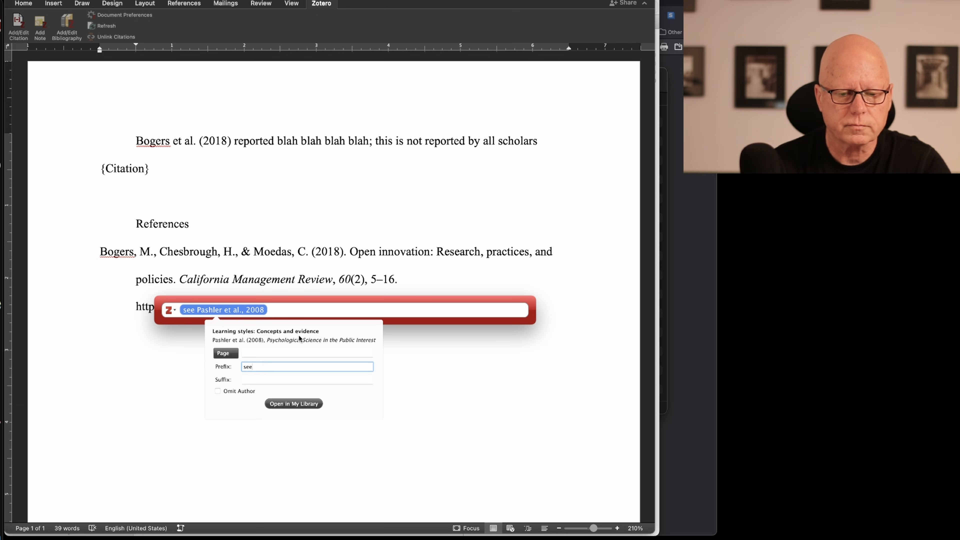
pyautogui.press('Return')
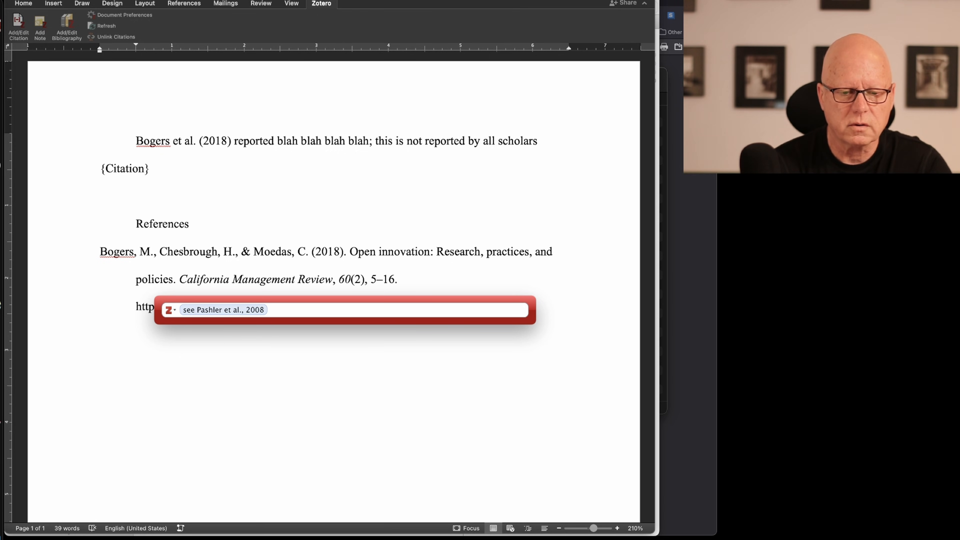
pyautogui.press('Return')
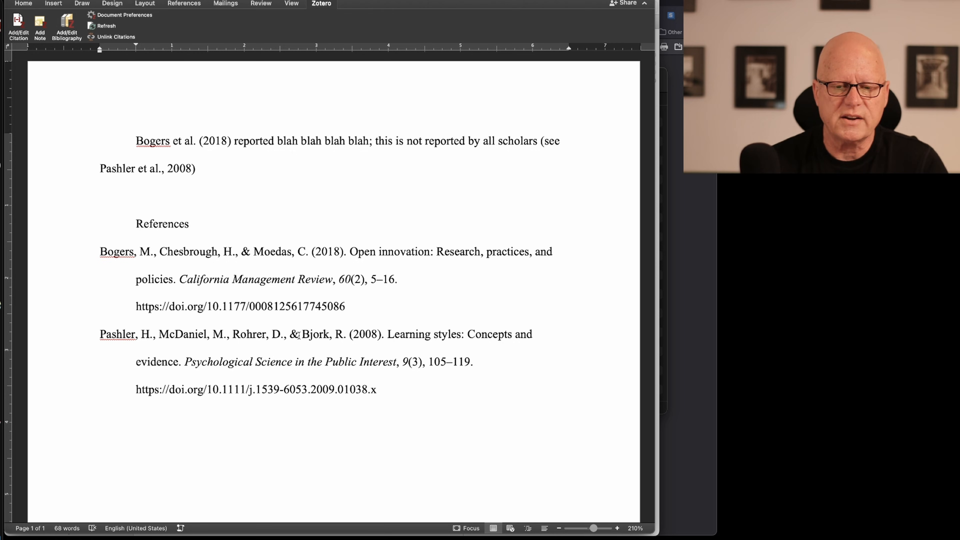
# Review the new in-text citation and the two entries in the reference list
pyautogui.click(548, 140)
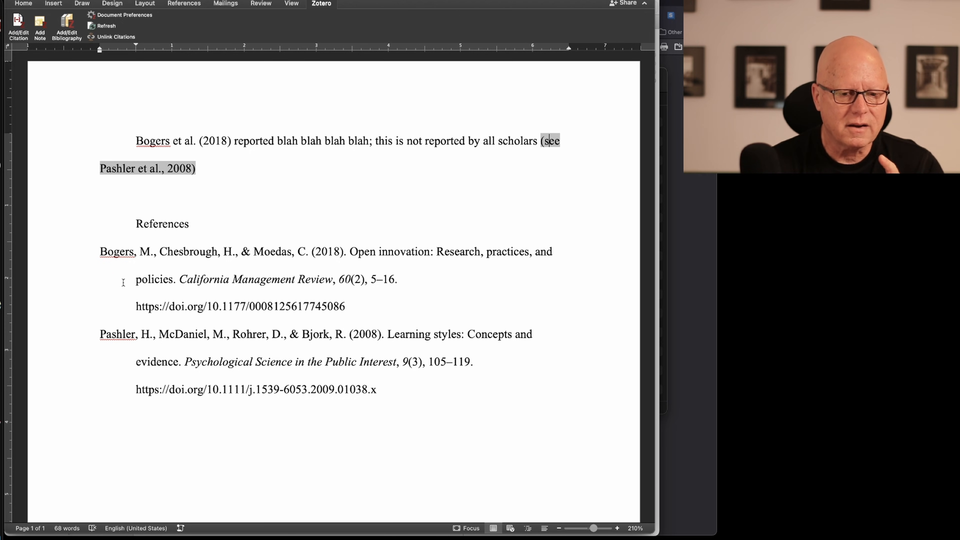
pyautogui.moveTo(97, 251); pyautogui.dragTo(375, 389)
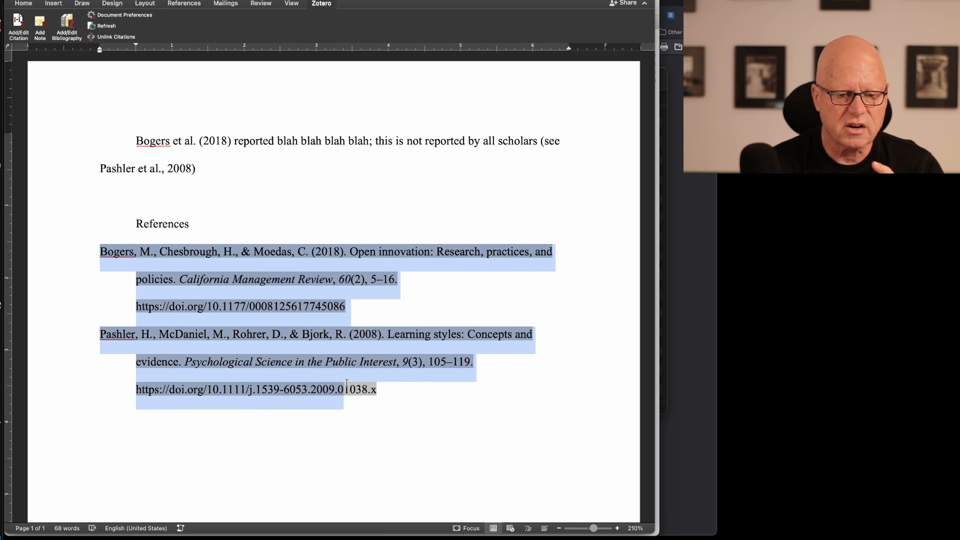
pyautogui.click(397, 391)
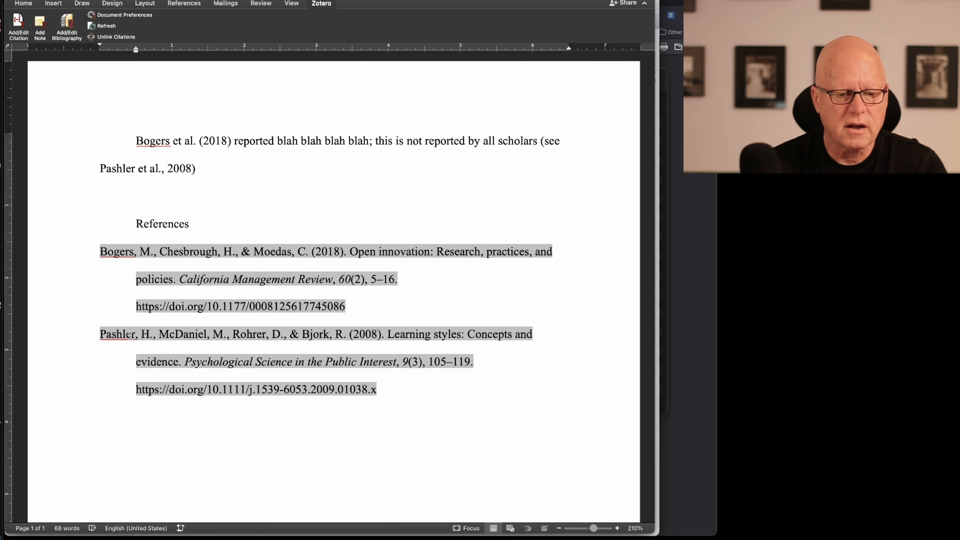
pyautogui.click(116, 371)
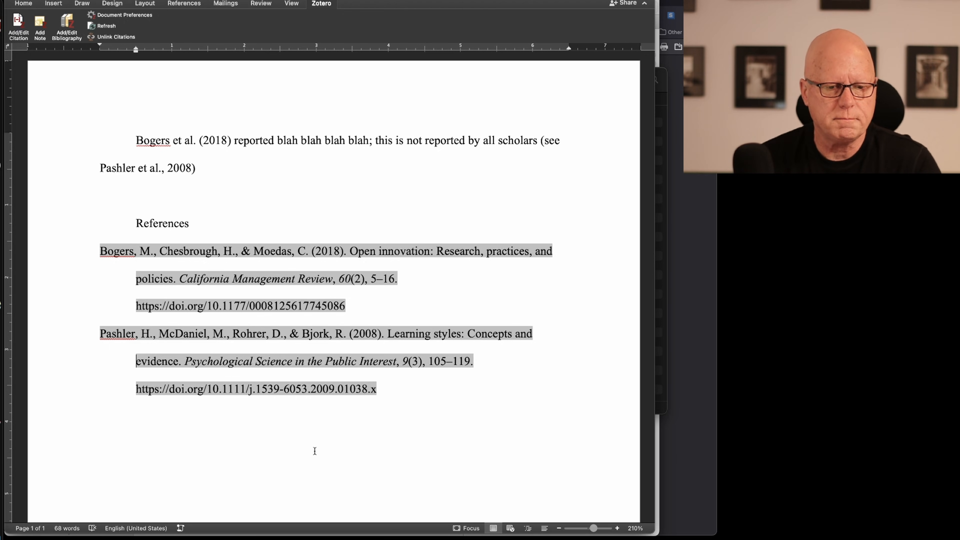
pyautogui.click(202, 168)
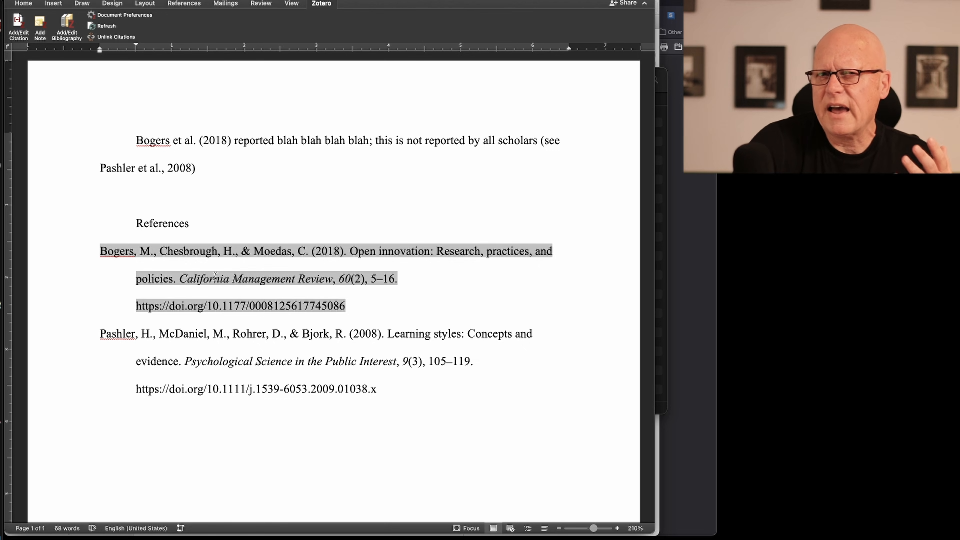
# Edit the "Learning styles" citation to also cite "What is academic writing", found by searching its author's surname, and update it in the sentence
pyautogui.click(157, 168)
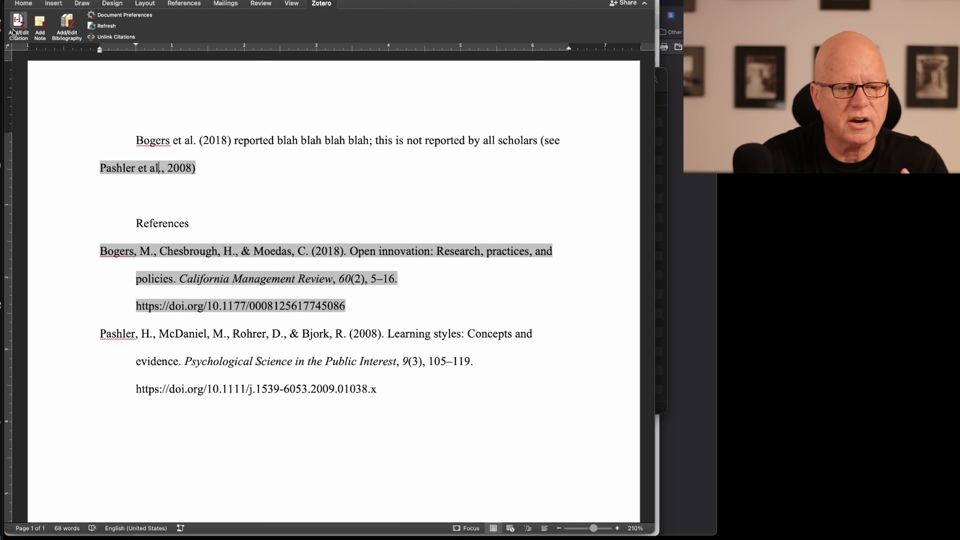
pyautogui.click(18, 24)
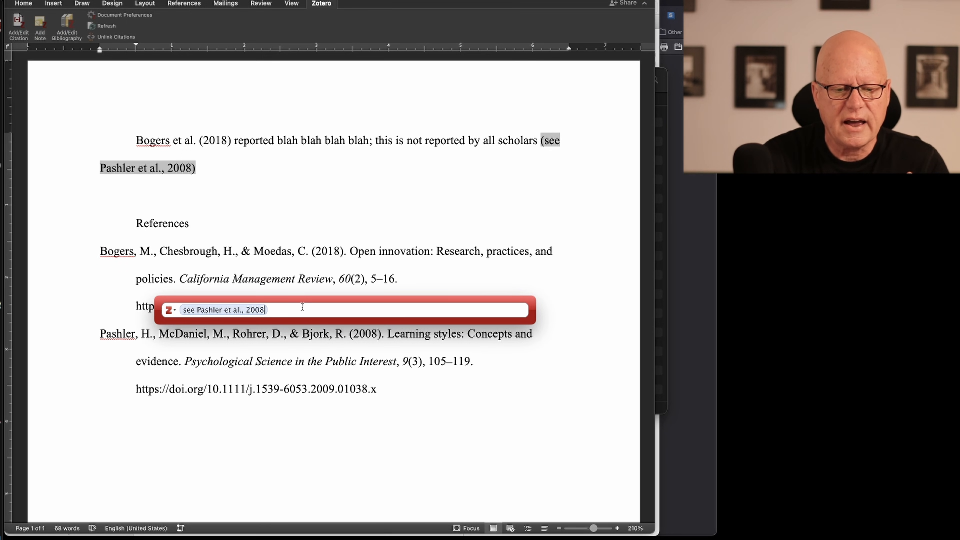
pyautogui.write('irvin')
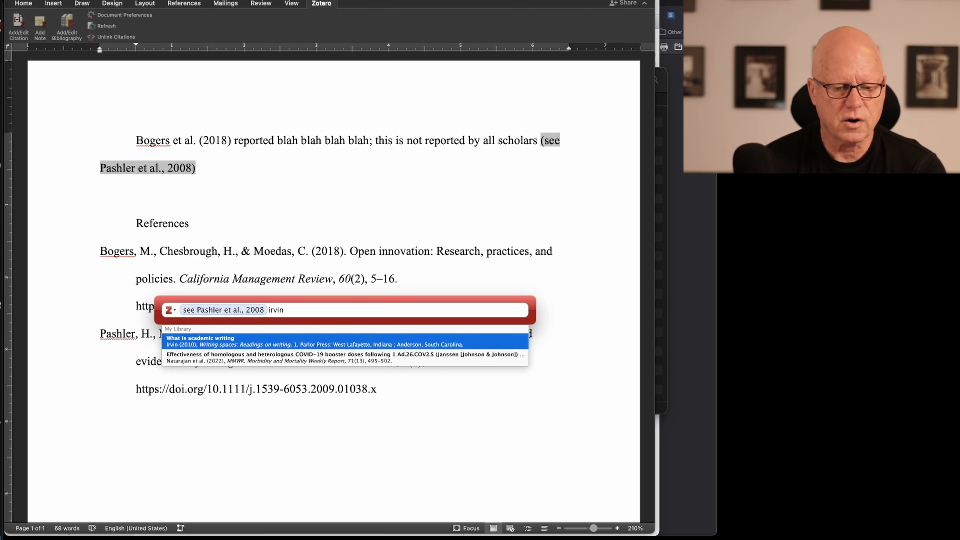
pyautogui.click(225, 339)
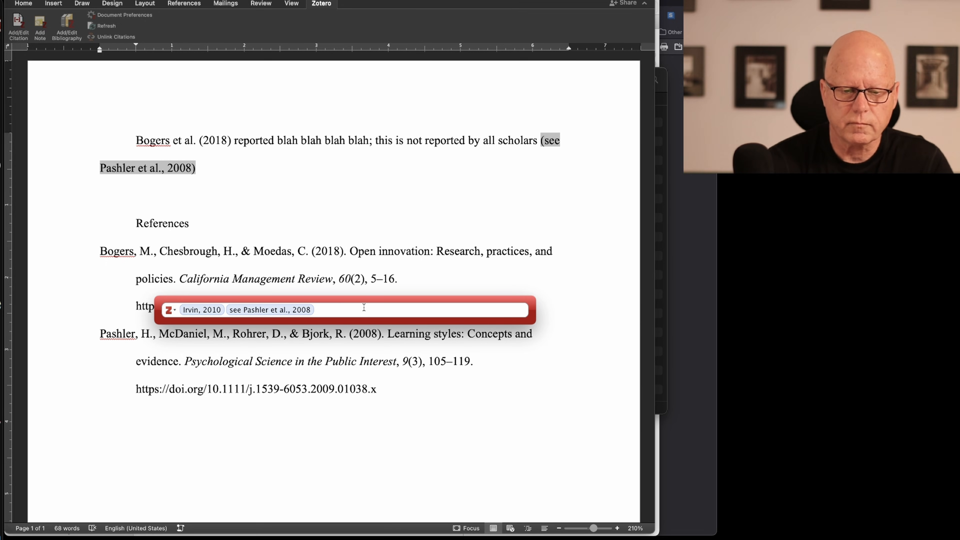
pyautogui.press('Return')
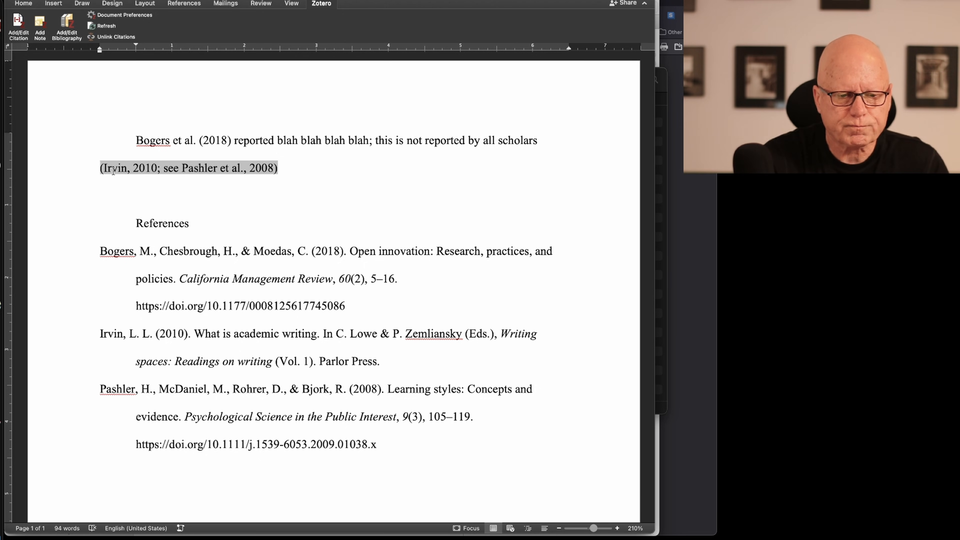
# Check the alphabetical order of the reference list by comparing the first letter of each entry
pyautogui.click(104, 251)
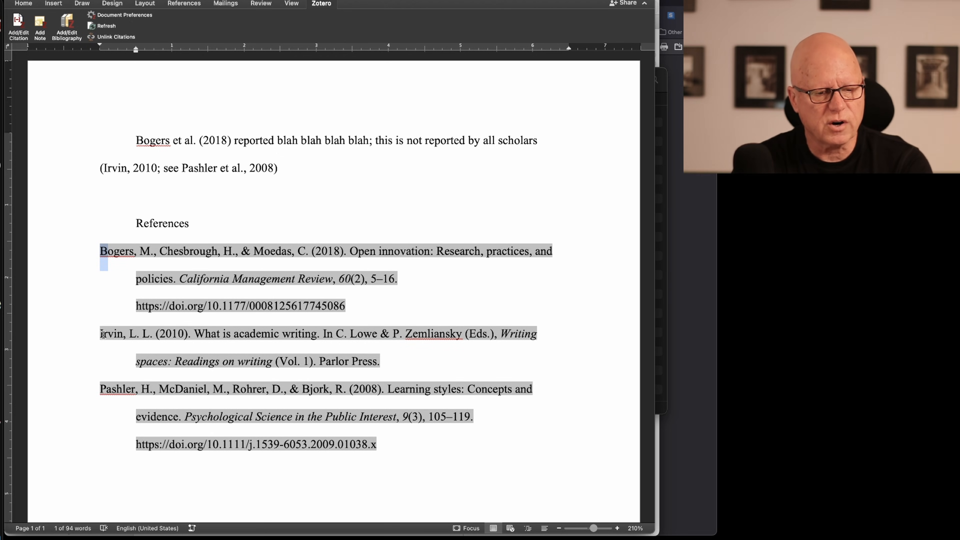
pyautogui.click(100, 335)
pyautogui.click(101, 390)
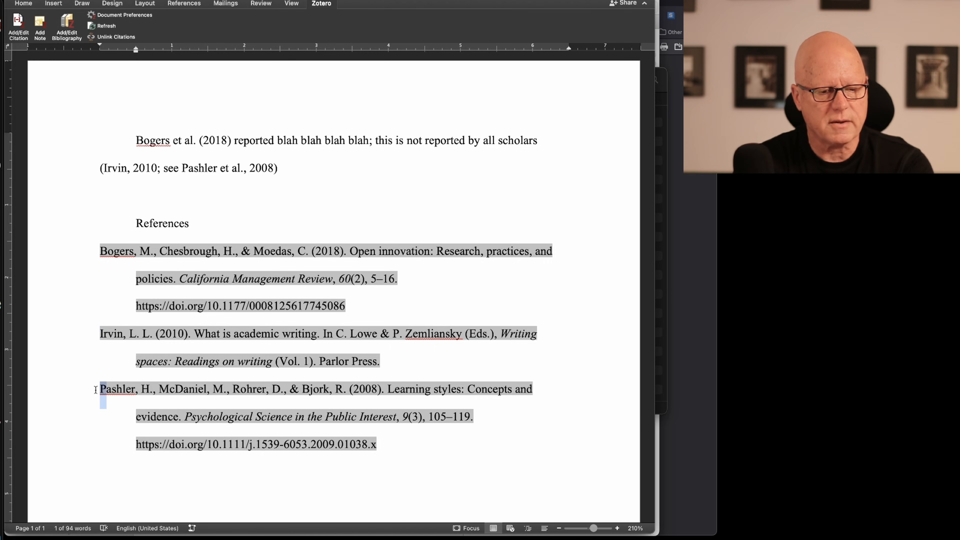